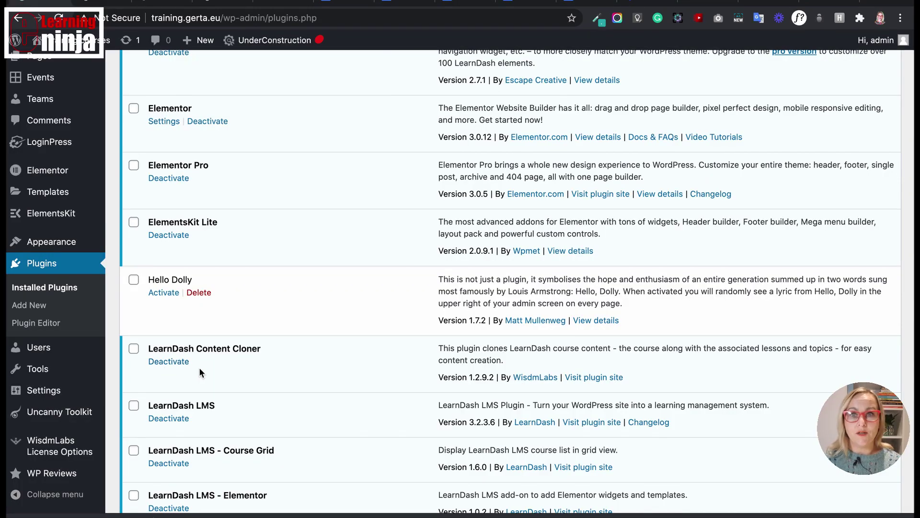
# Clone the Video recording tools and equipment course from the Courses list and open the copy for editing
pyautogui.moveTo(48, 94)
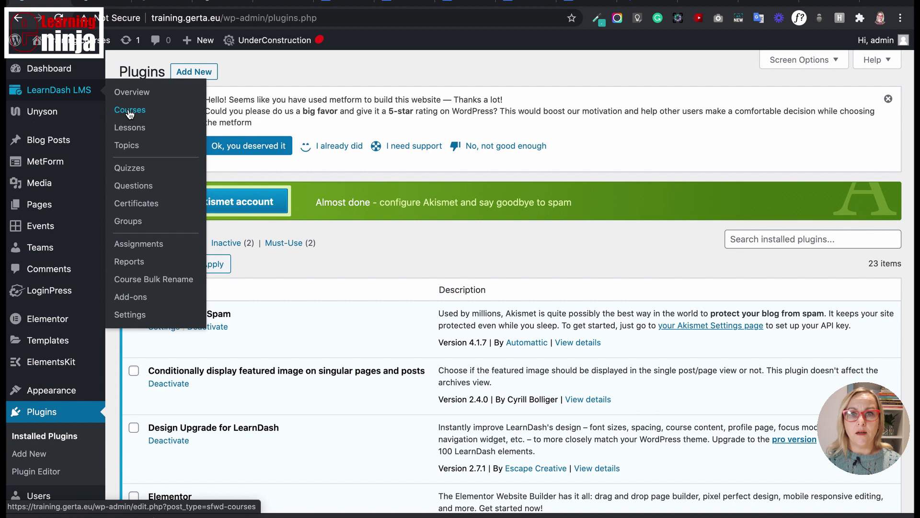
pyautogui.click(129, 111)
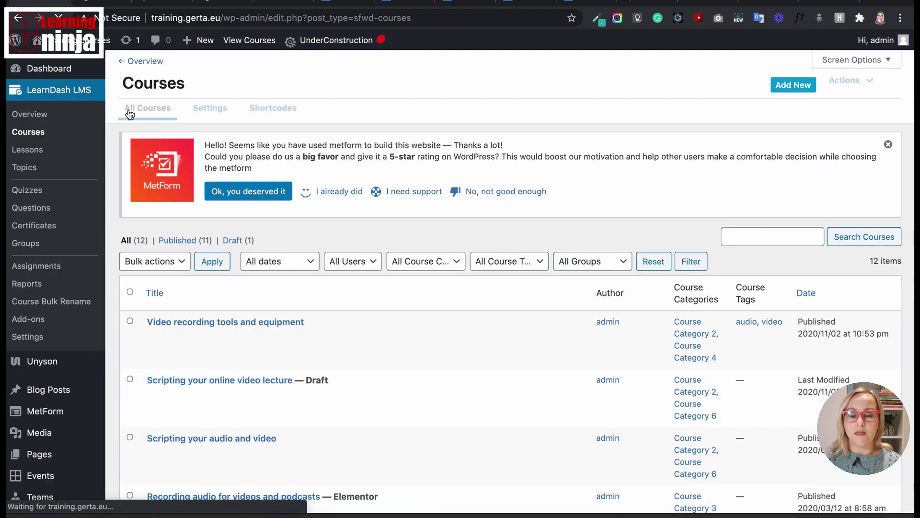
pyautogui.scroll(-2, 216, 302)
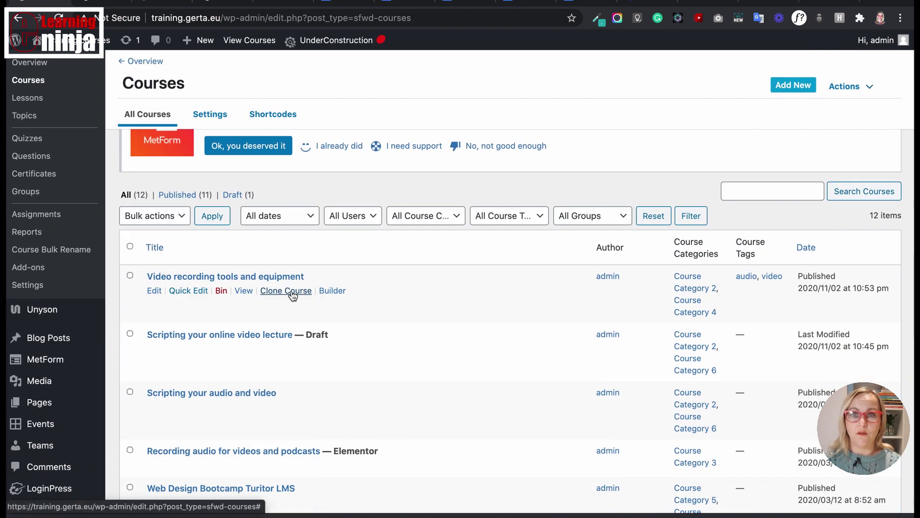
pyautogui.click(293, 294)
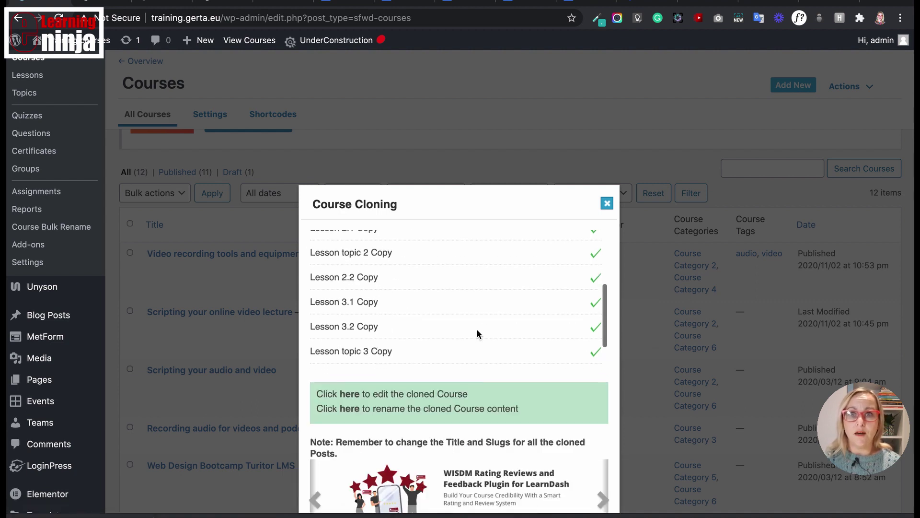
pyautogui.scroll(3, 476, 329)
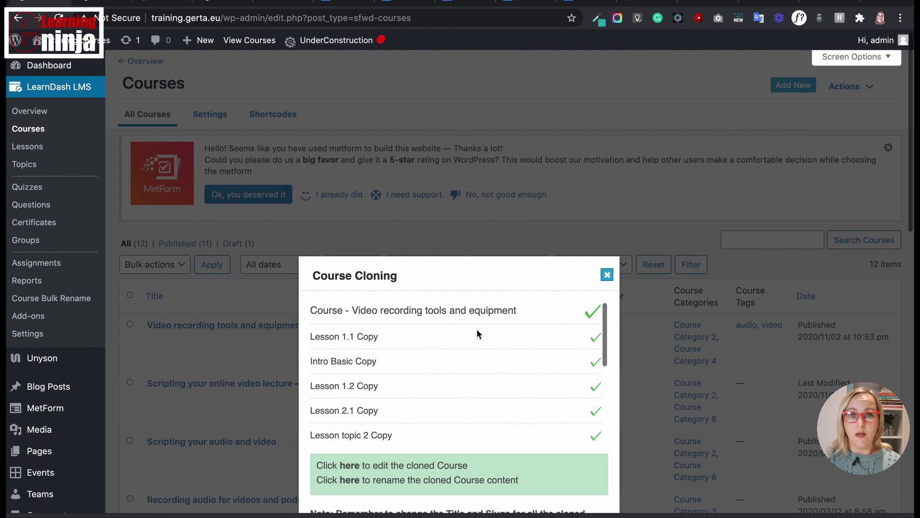
pyautogui.scroll(-4, 476, 329)
pyautogui.click(350, 287)
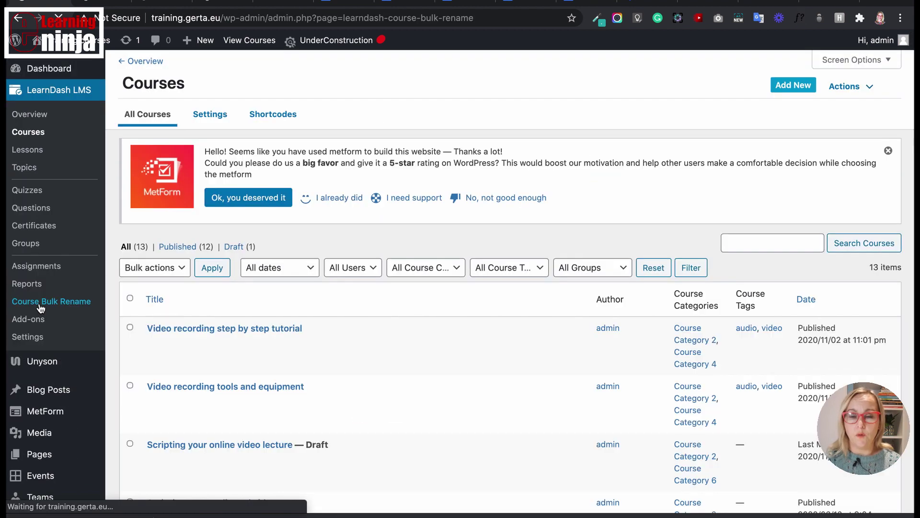
# In Course Bulk Rename, load course 5487, Video recording step by step tutorial
pyautogui.click(39, 302)
pyautogui.scroll(-2, 172, 367)
pyautogui.click(263, 289)
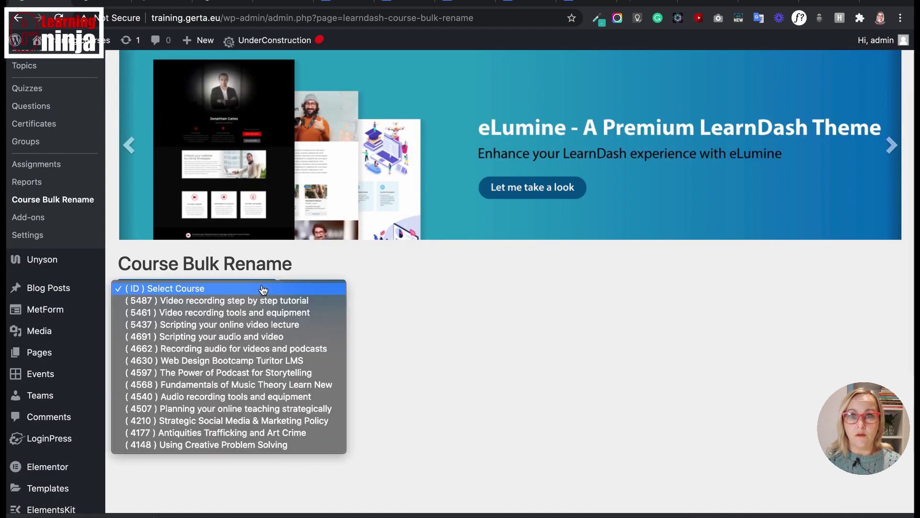
pyautogui.click(286, 301)
pyautogui.click(305, 295)
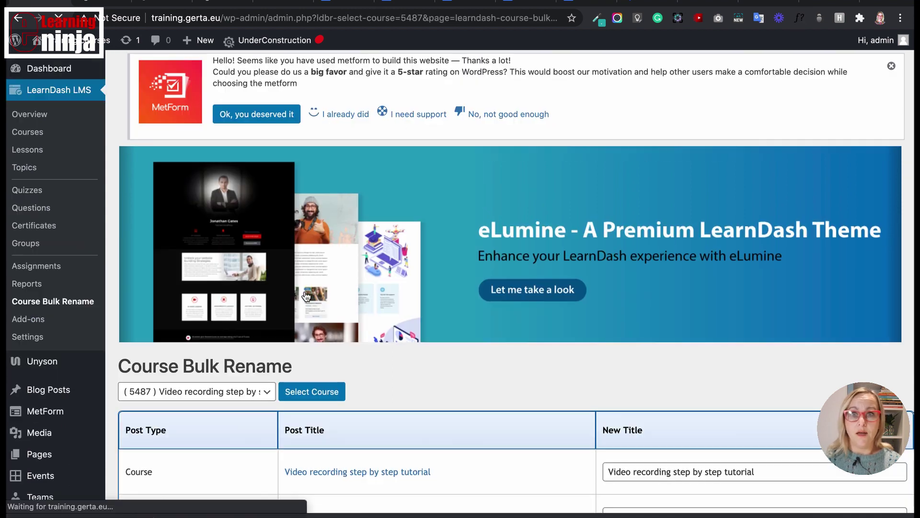
# Replace 'Copy Copy' in Lesson 1.1's new title with 'Vid'
pyautogui.scroll(-7, 306, 295)
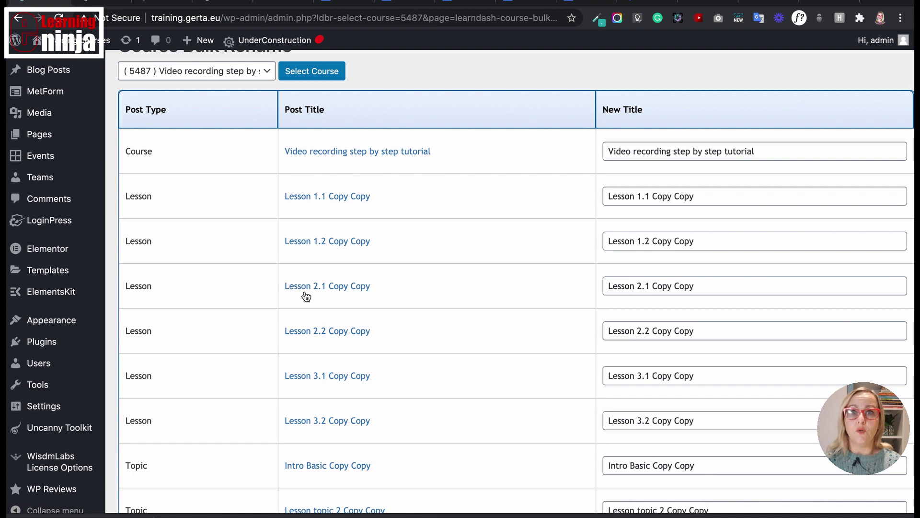
pyautogui.scroll(-1, 306, 296)
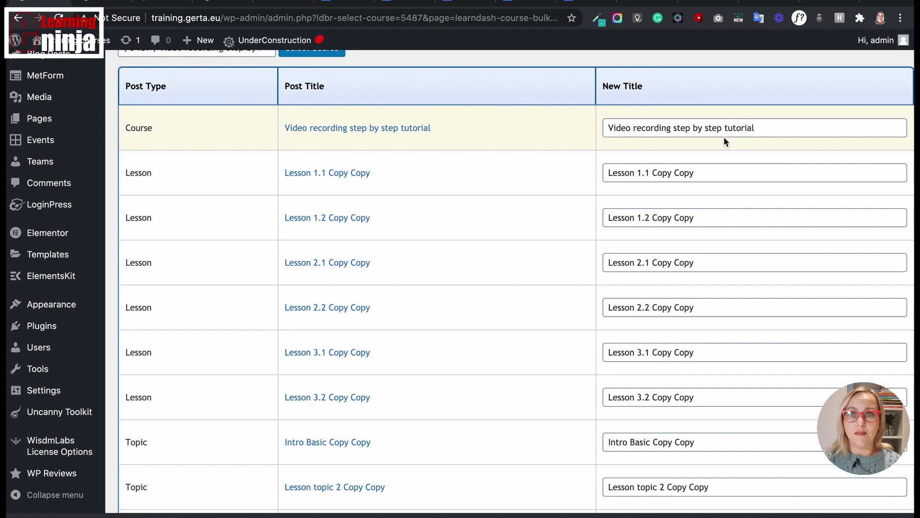
pyautogui.moveTo(700, 172); pyautogui.dragTo(655, 170)
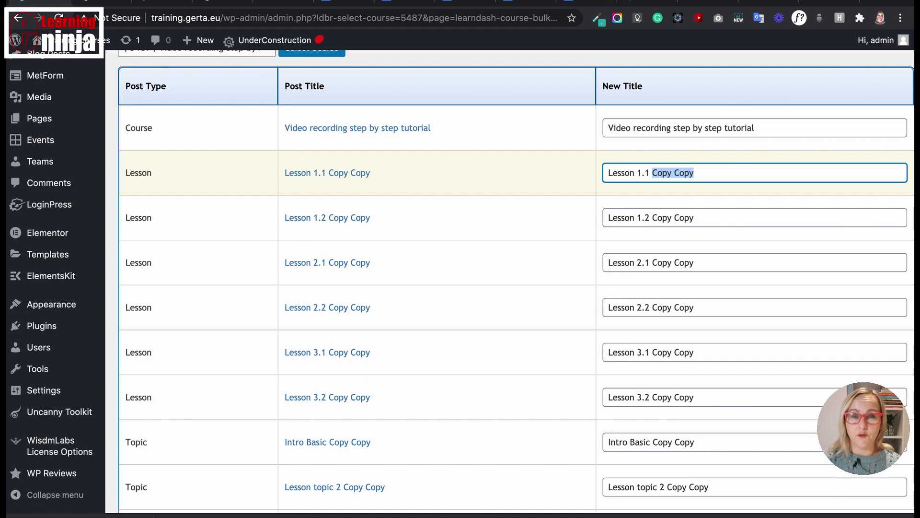
pyautogui.write('Vid')
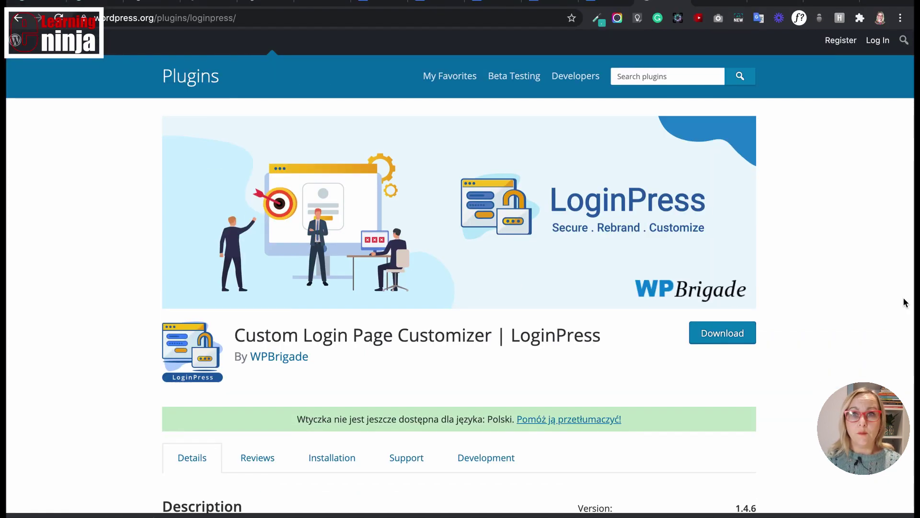
# Scroll through the LoginPress plugin page's Description, Ratings and Support sections
pyautogui.scroll(-9, 870, 367)
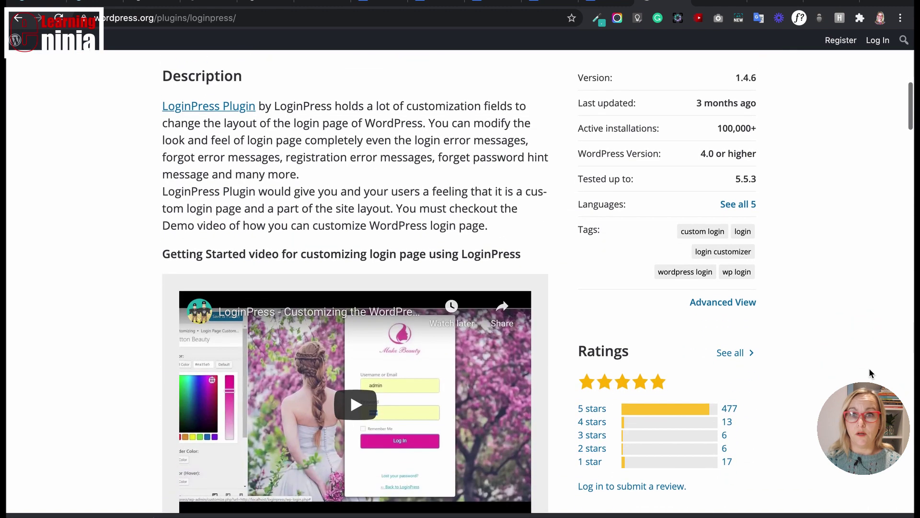
pyautogui.scroll(-7, 870, 368)
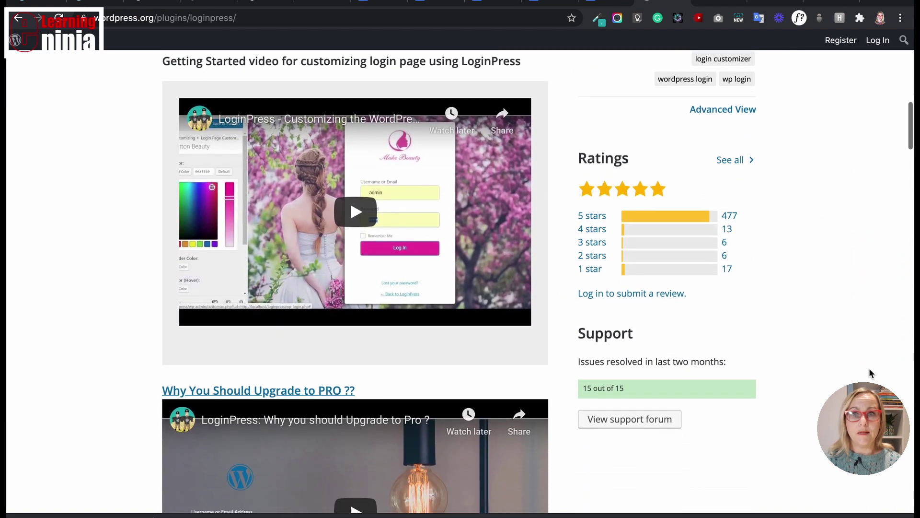
pyautogui.scroll(-7, 870, 369)
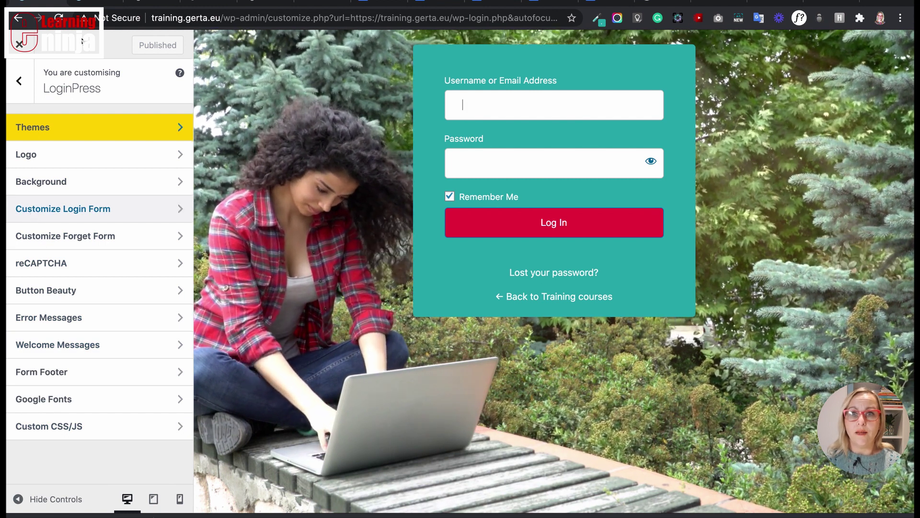
# View the default WordPress login page for comparison, then the LoginPress Add-Ons page
pyautogui.click(92, 2)
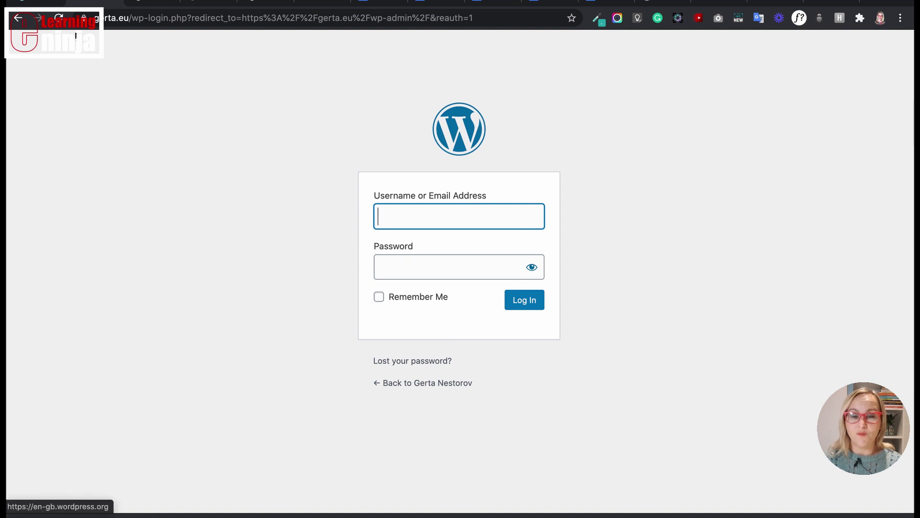
pyautogui.click(34, 2)
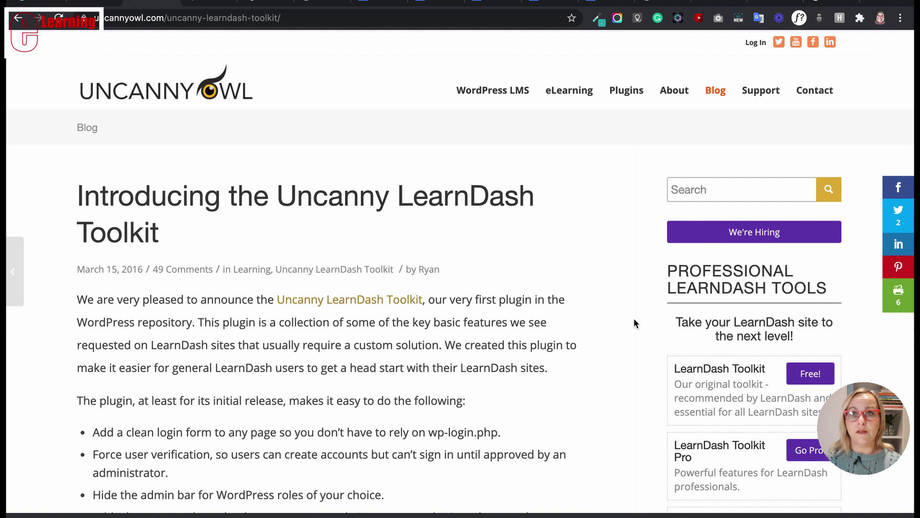
# Scroll the Uncanny LearnDash Toolkit post past its feature list to the modules screenshot
pyautogui.scroll(-2, 654, 381)
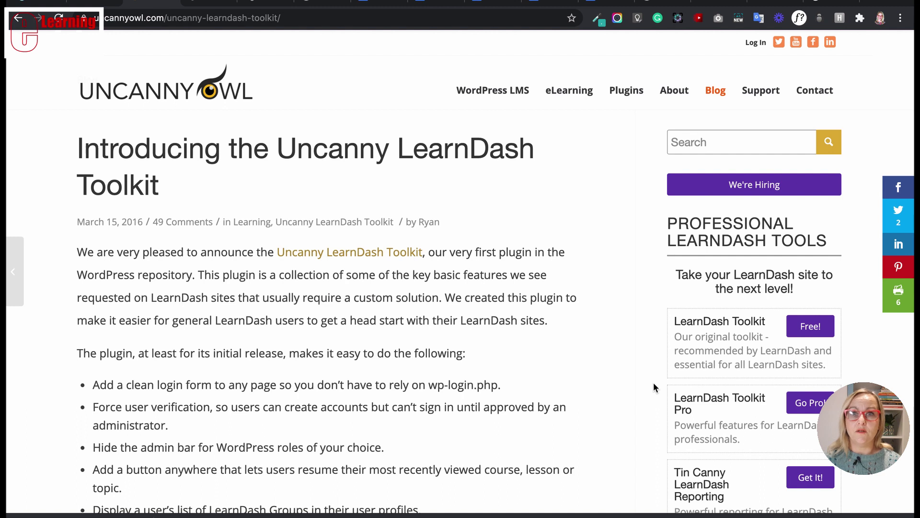
pyautogui.scroll(-15, 654, 382)
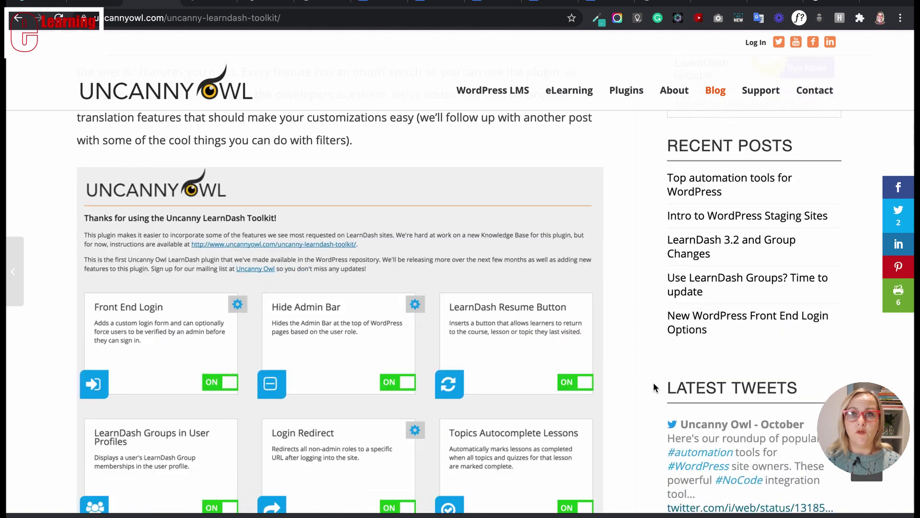
pyautogui.scroll(-5, 654, 384)
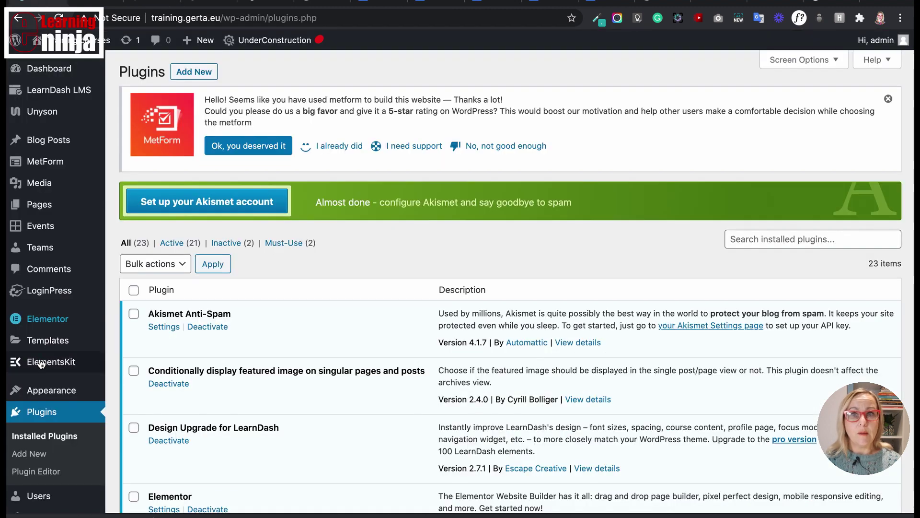
pyautogui.scroll(-20, 40, 365)
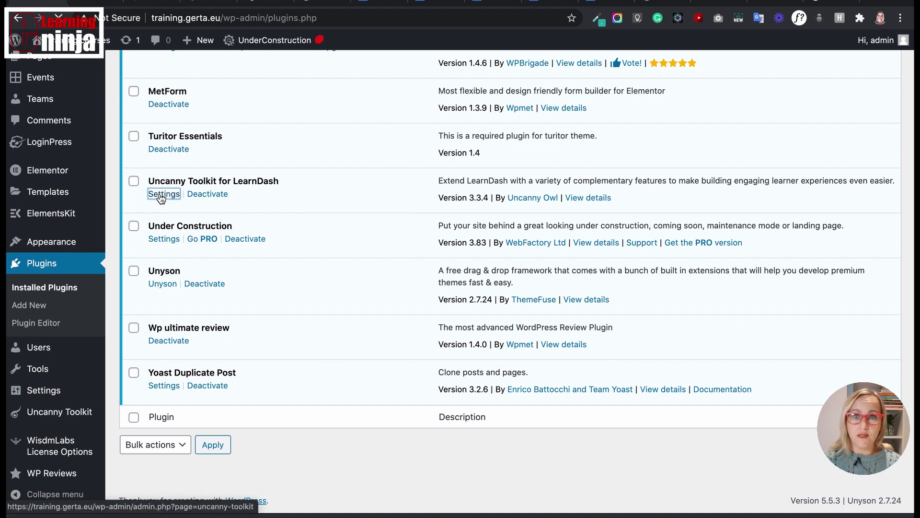
# Open the Uncanny Toolkit for LearnDash modules and turn on the Breadcrumbs module
pyautogui.click(162, 194)
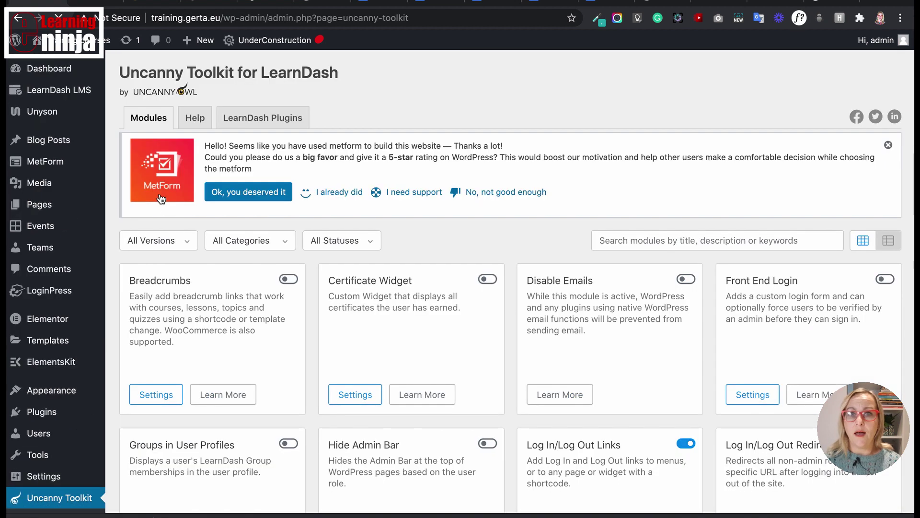
pyautogui.scroll(-4, 46, 509)
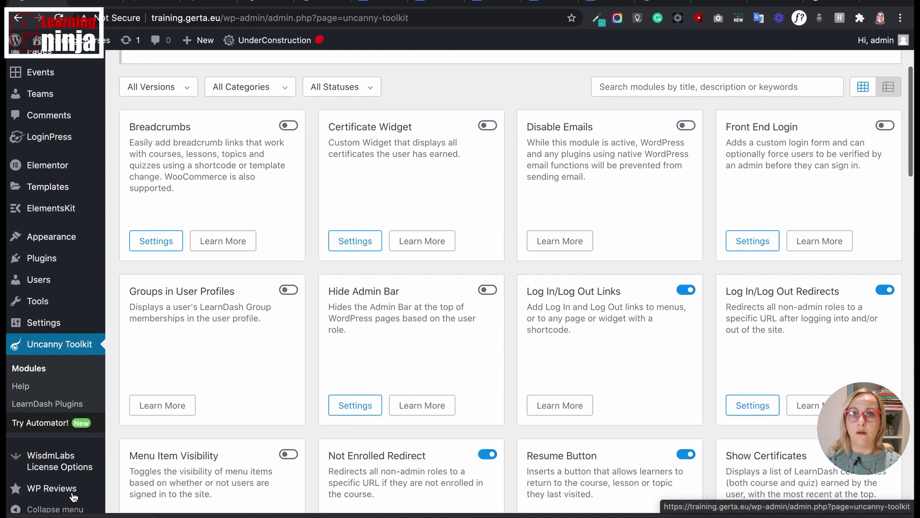
pyautogui.moveTo(47, 320)
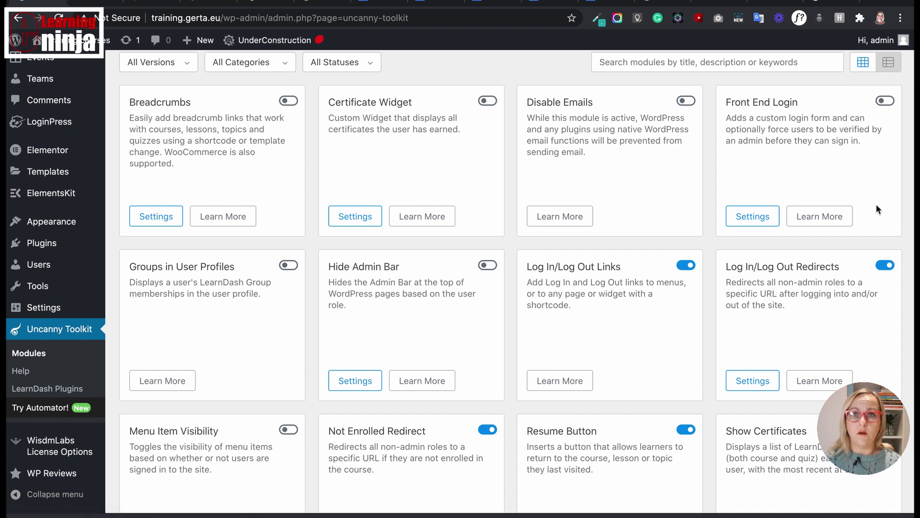
pyautogui.scroll(2, 876, 204)
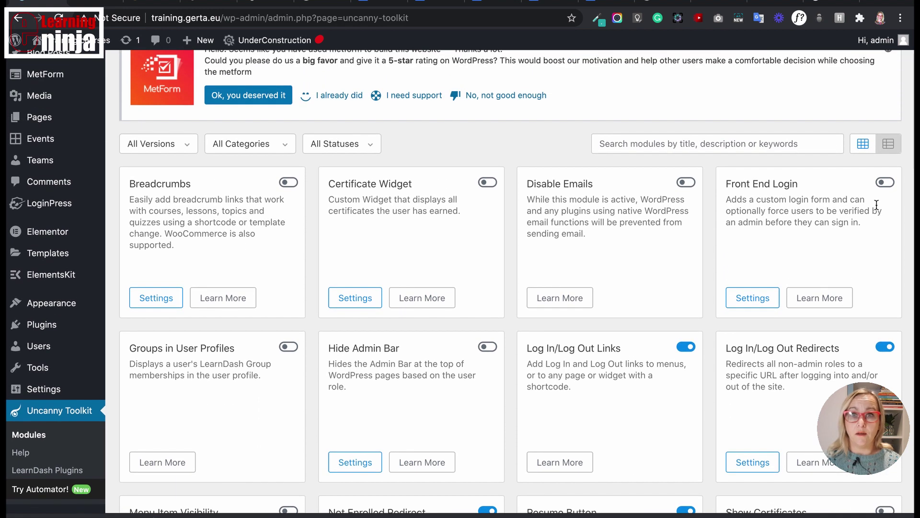
pyautogui.scroll(-2, 876, 204)
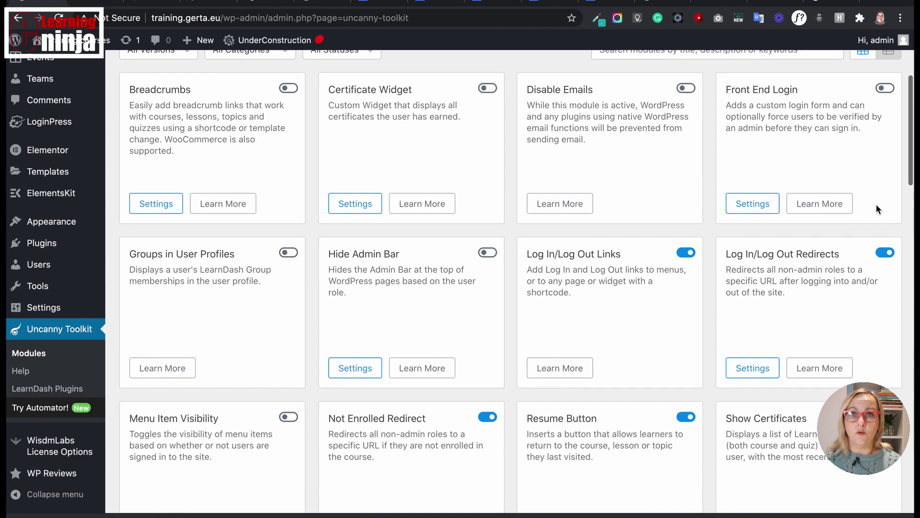
pyautogui.click(288, 90)
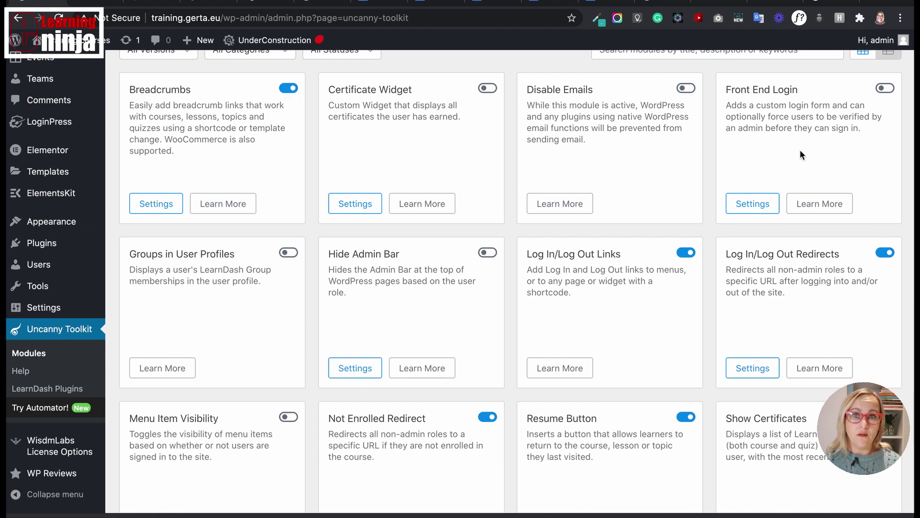
# Browse the remaining modules and switch on Front End Login
pyautogui.scroll(-2, 804, 151)
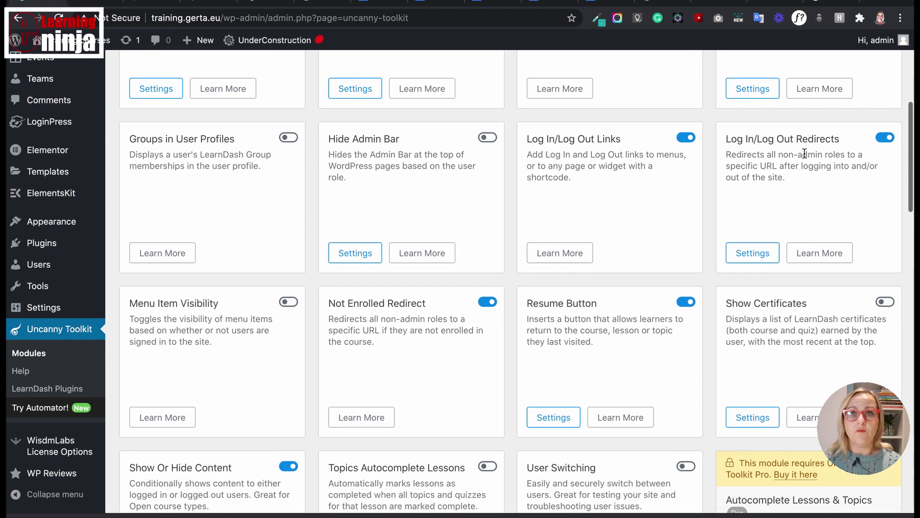
pyautogui.scroll(-8, 805, 154)
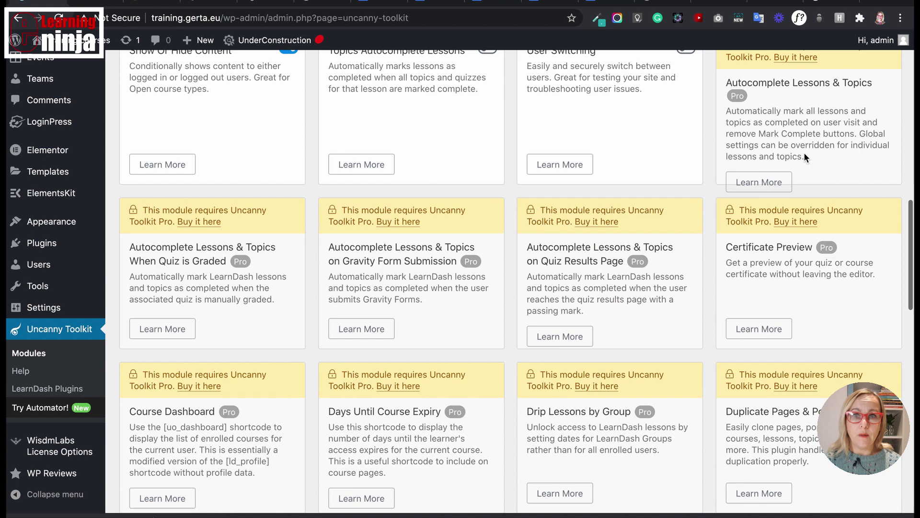
pyautogui.scroll(-5, 804, 152)
pyautogui.scroll(-2, 803, 151)
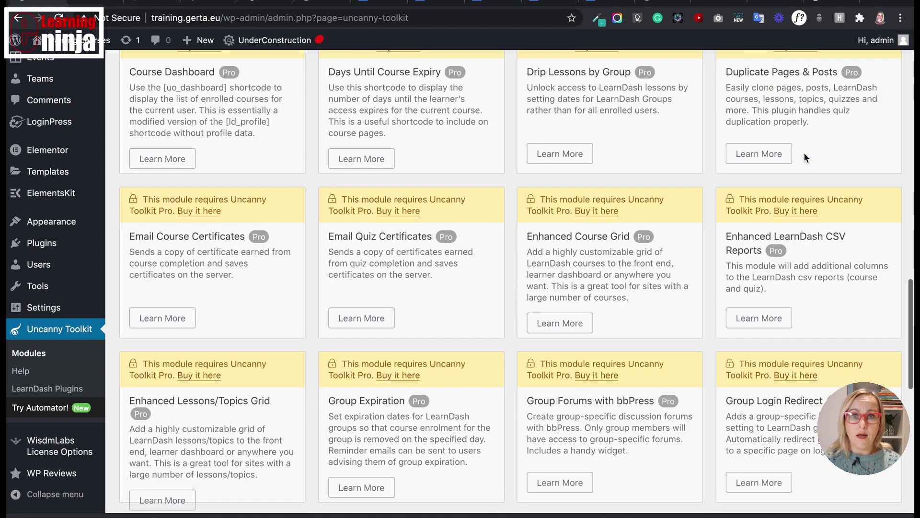
pyautogui.scroll(15, 804, 152)
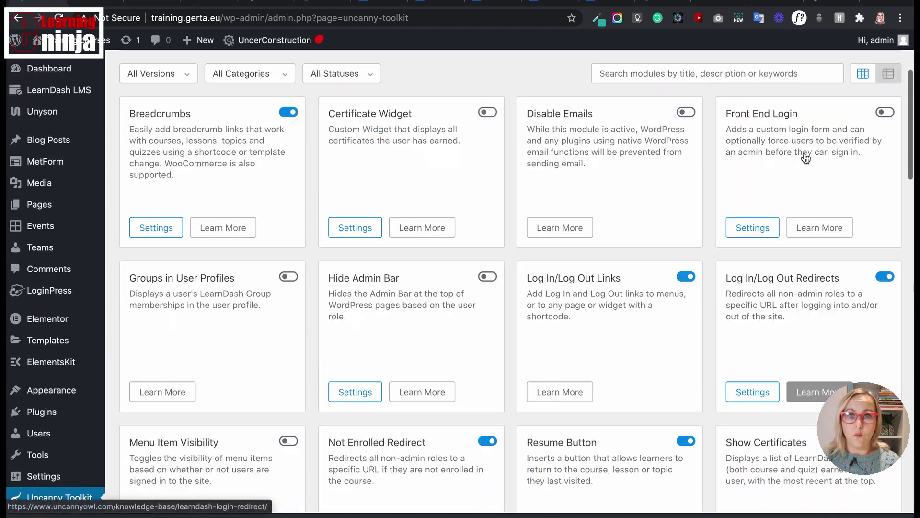
pyautogui.scroll(4, 805, 156)
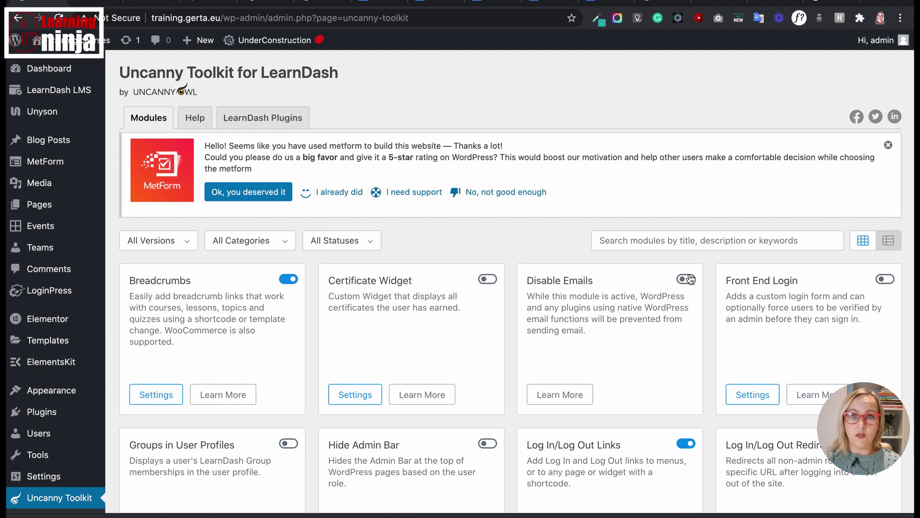
pyautogui.click(882, 281)
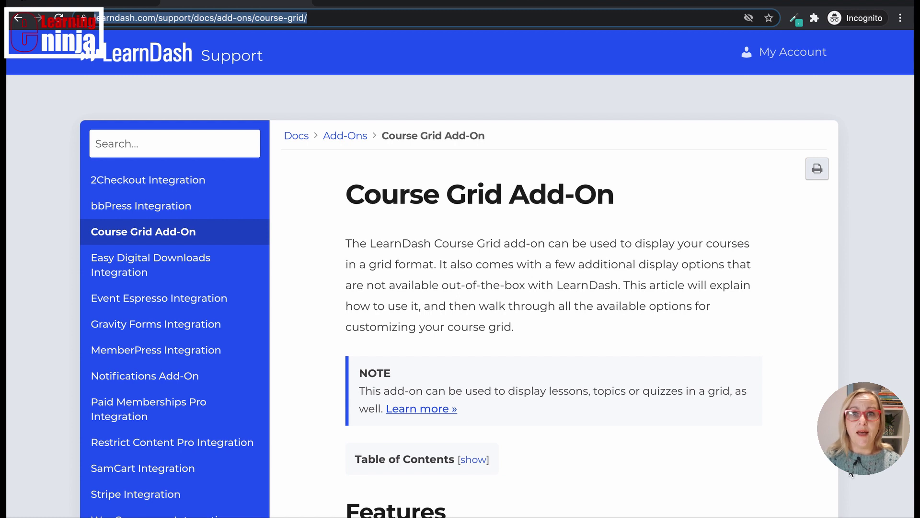
# Read the Course Grid Add-On guide from Features down to the Dropdown Menu Filter section
pyautogui.scroll(-9, 852, 474)
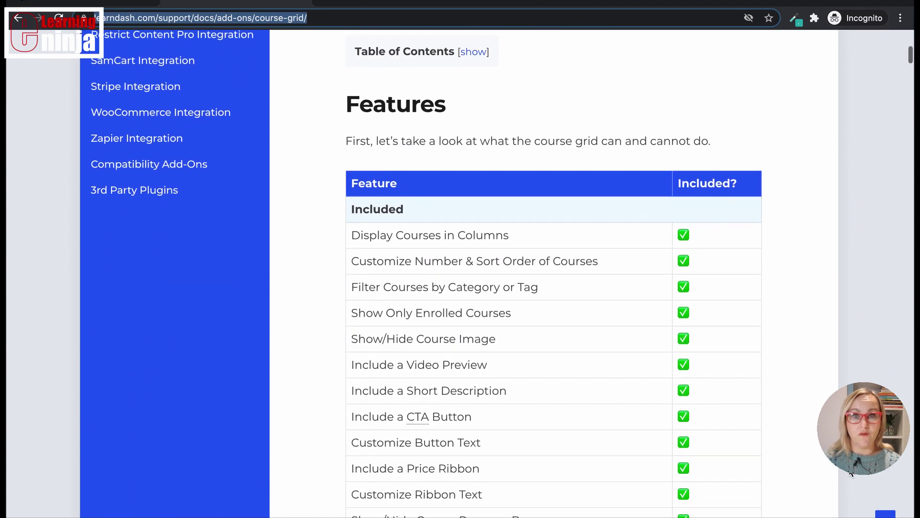
pyautogui.scroll(-13, 851, 474)
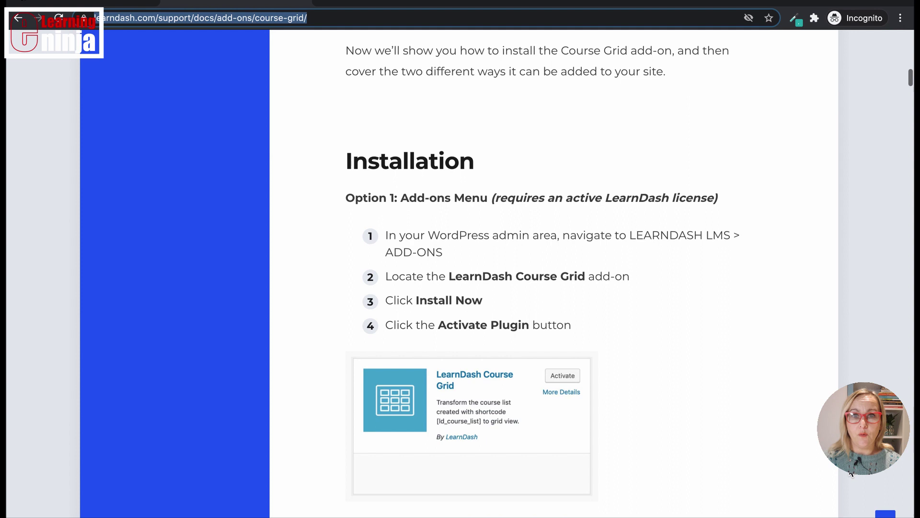
pyautogui.scroll(-15, 852, 474)
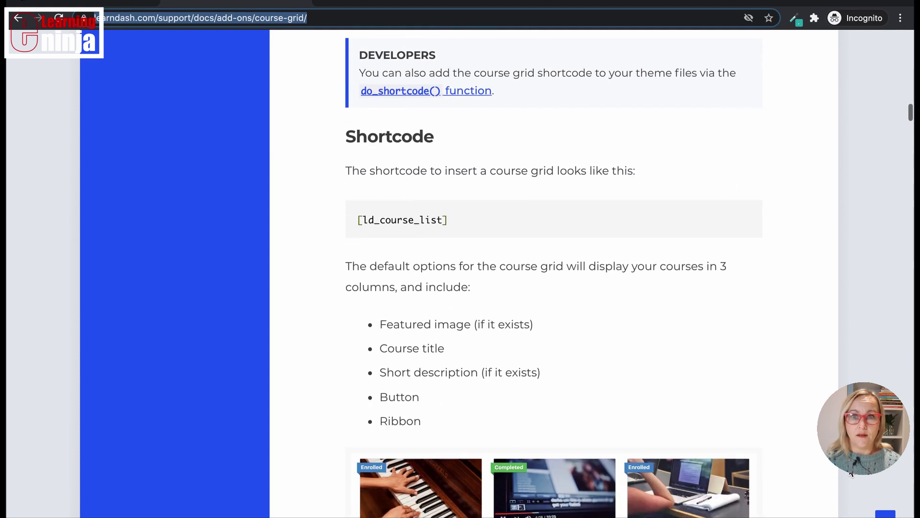
pyautogui.scroll(-5, 851, 474)
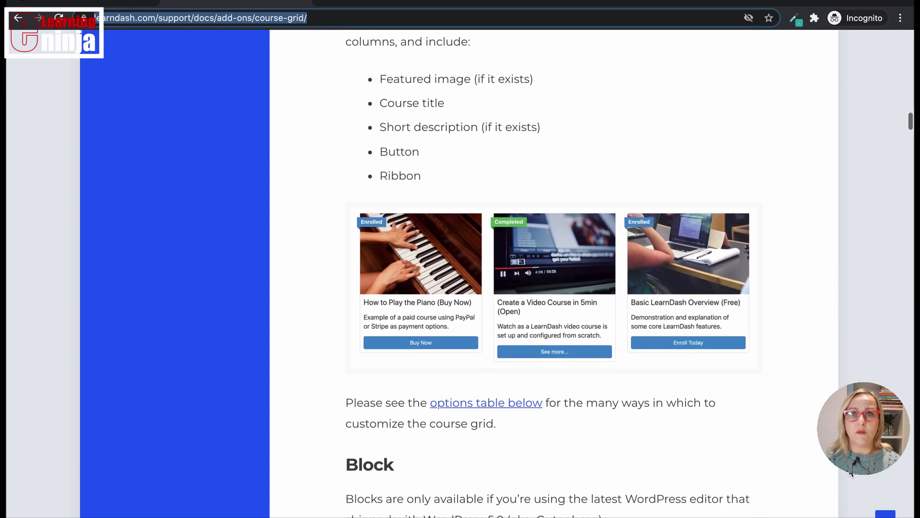
pyautogui.scroll(-9, 851, 473)
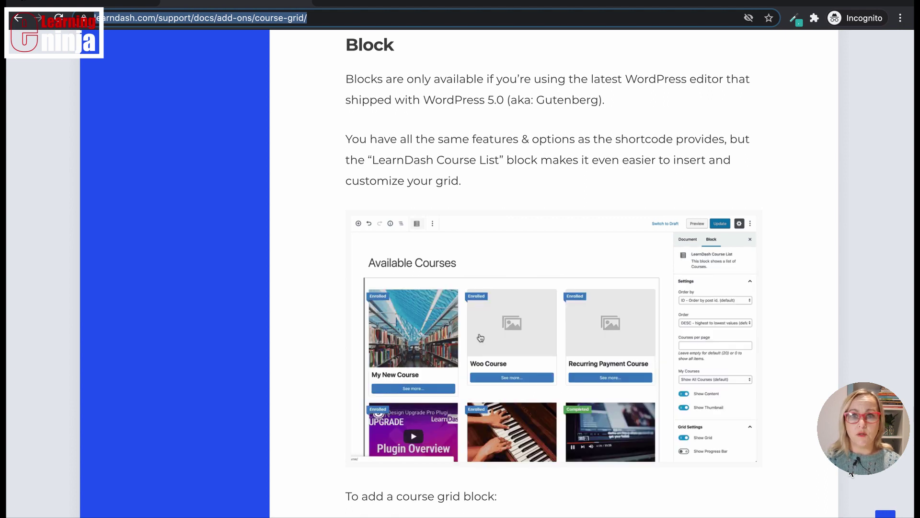
pyautogui.scroll(-3, 852, 474)
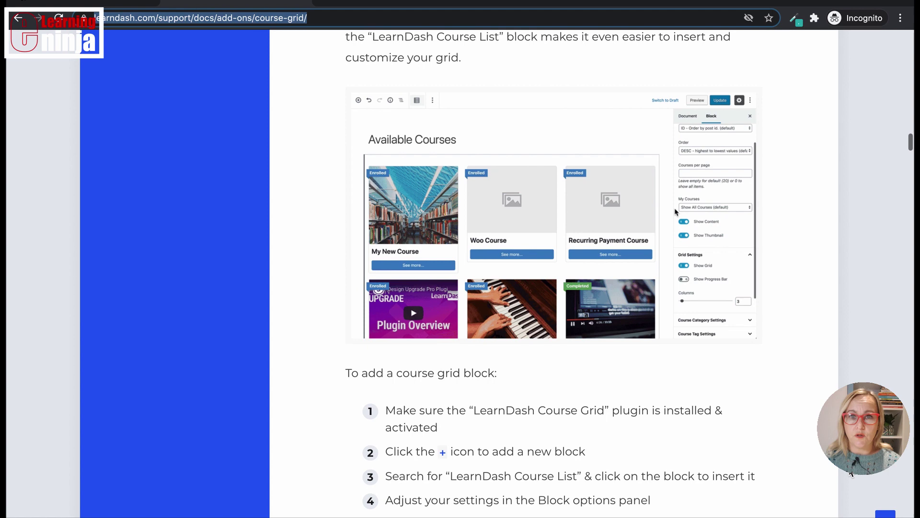
pyautogui.scroll(-15, 852, 473)
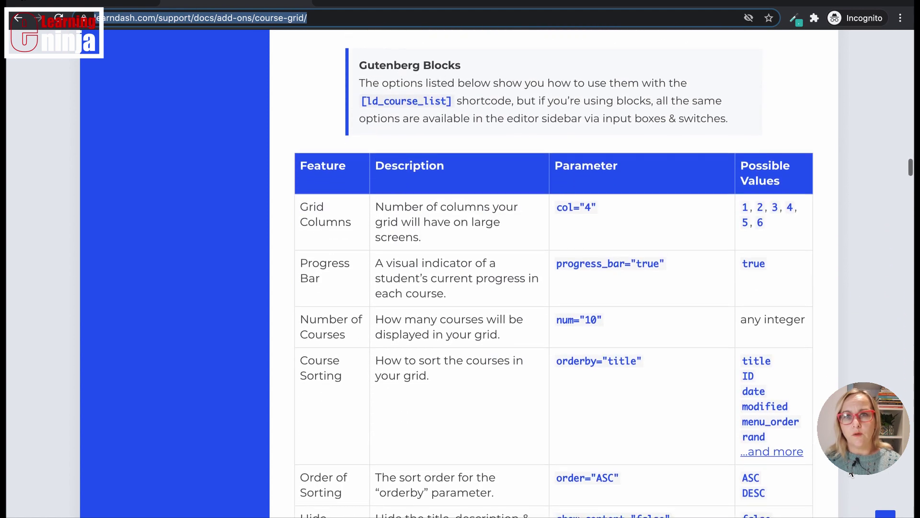
pyautogui.scroll(-20, 851, 473)
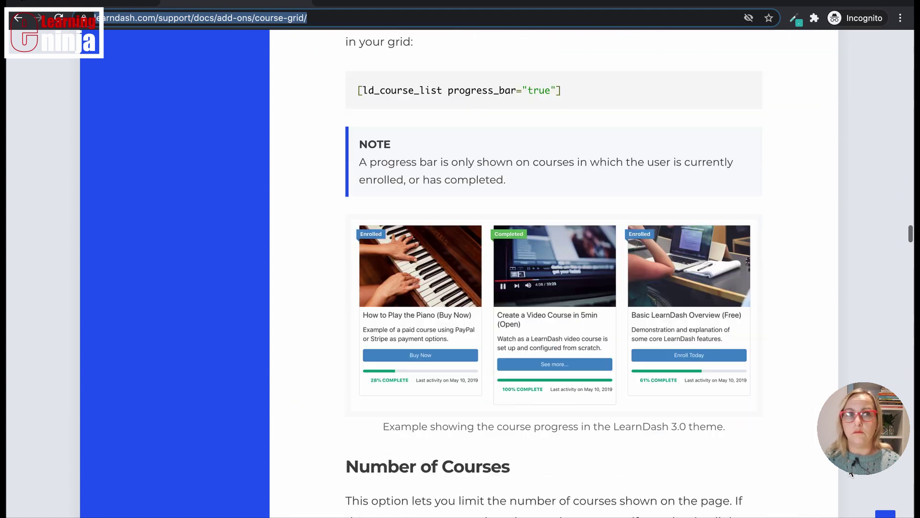
pyautogui.scroll(-4, 851, 474)
pyautogui.scroll(3, 851, 473)
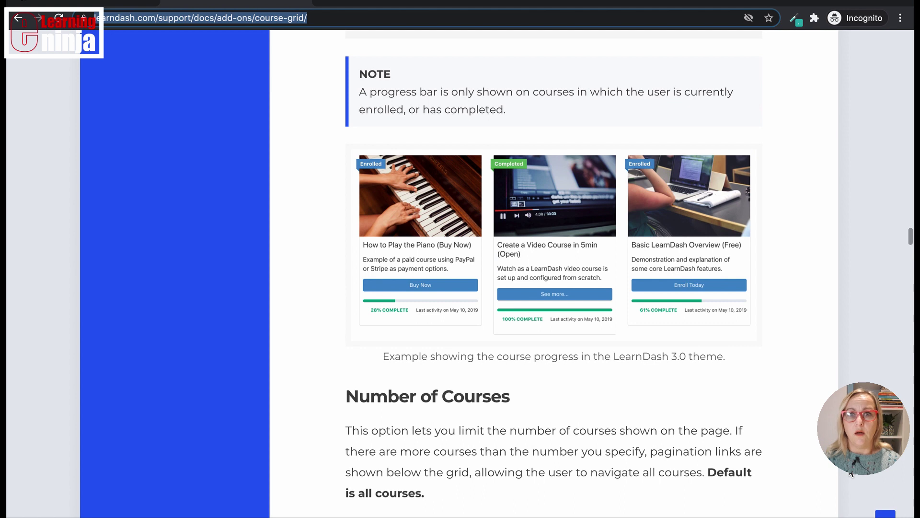
pyautogui.scroll(-18, 851, 473)
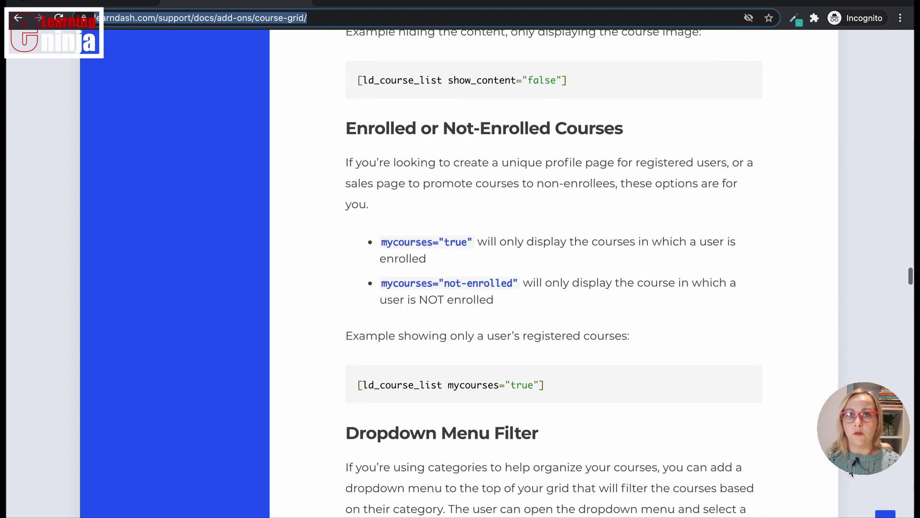
pyautogui.scroll(-5, 852, 474)
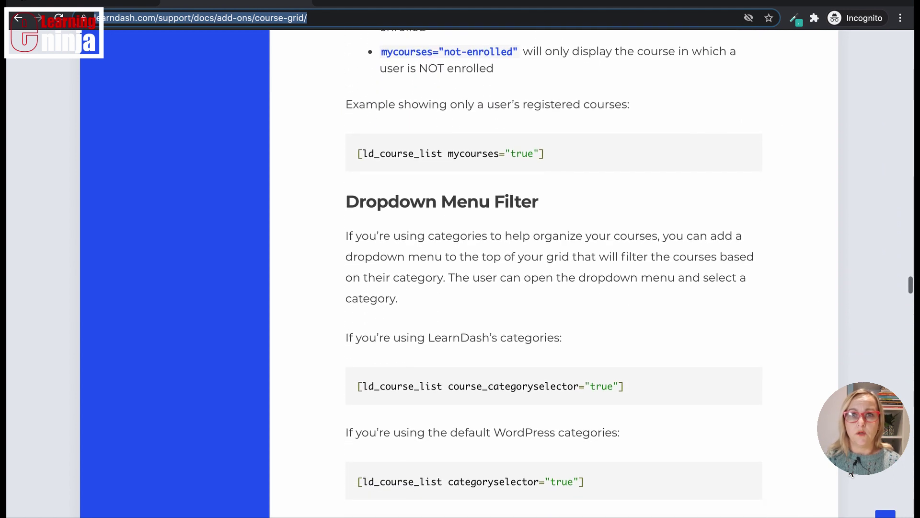
pyautogui.moveTo(724, 1)
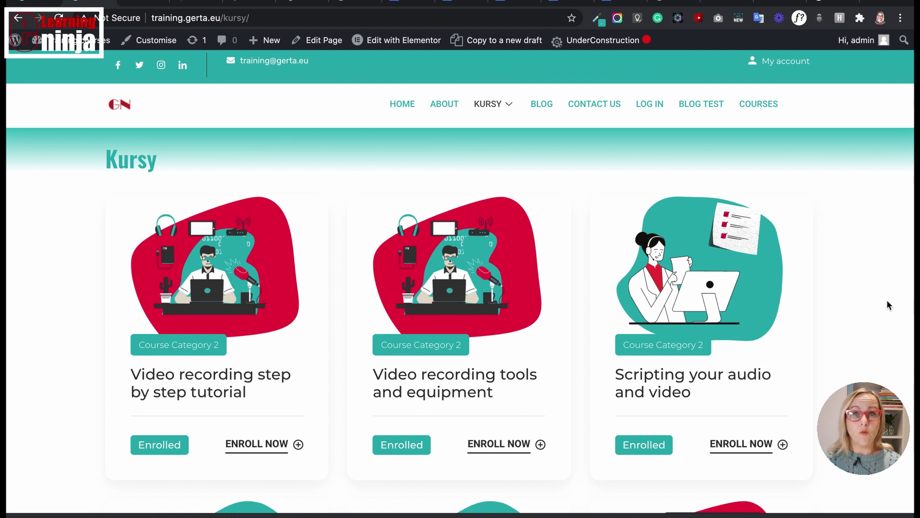
# Scroll down the Kursy page's course cards and back up
pyautogui.scroll(-3, 887, 300)
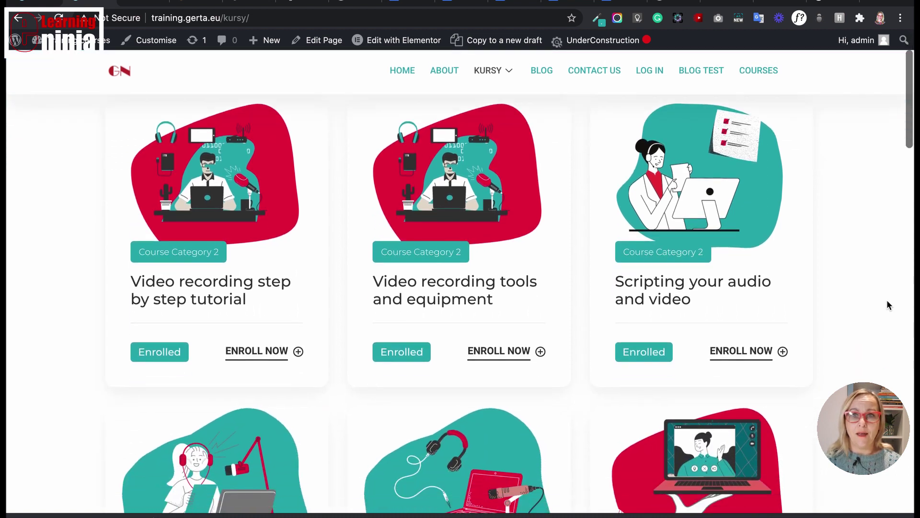
pyautogui.scroll(-1, 888, 304)
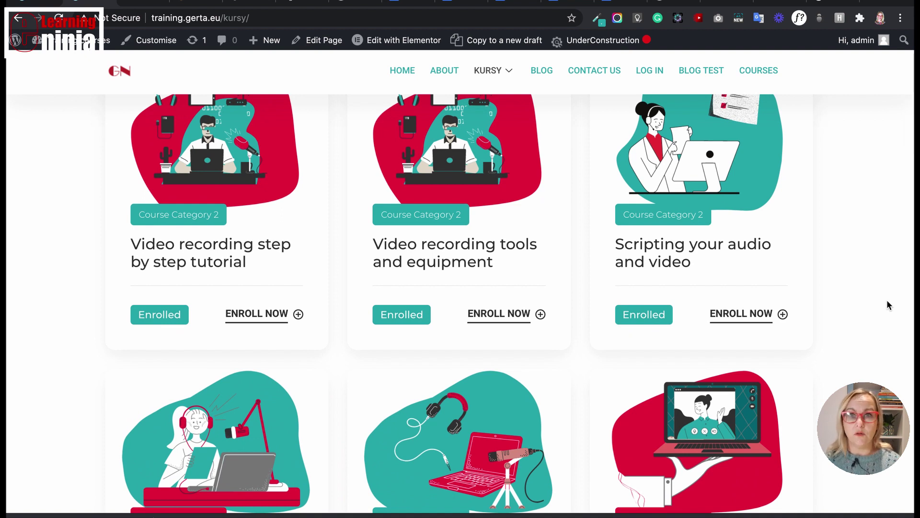
pyautogui.scroll(-4, 887, 300)
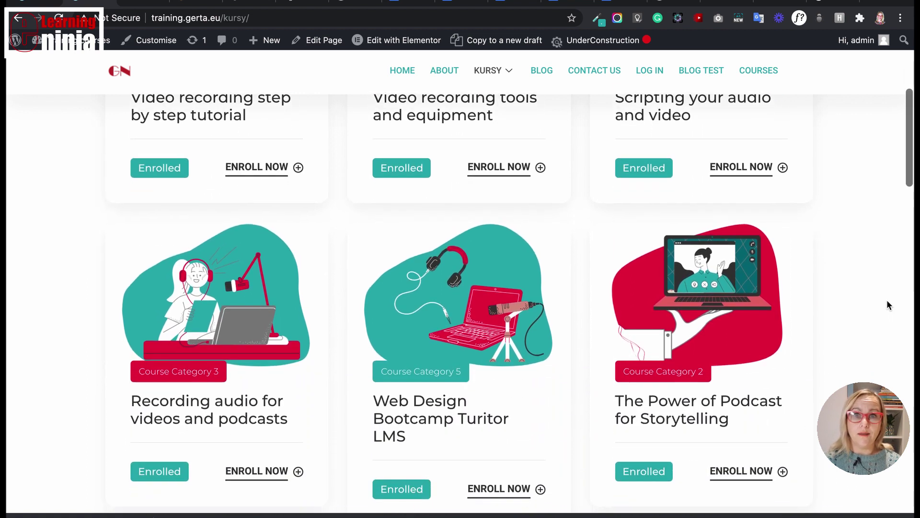
pyautogui.scroll(-5, 888, 301)
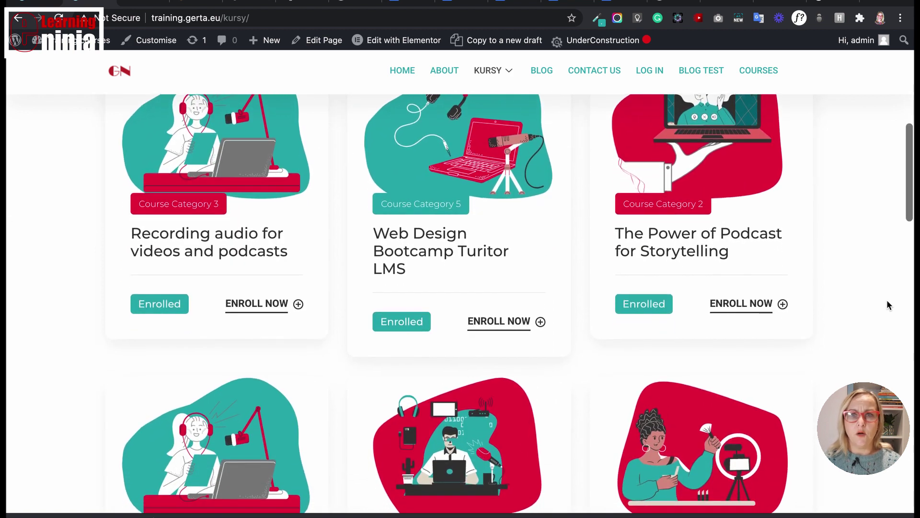
pyautogui.scroll(2, 887, 301)
pyautogui.scroll(10, 887, 300)
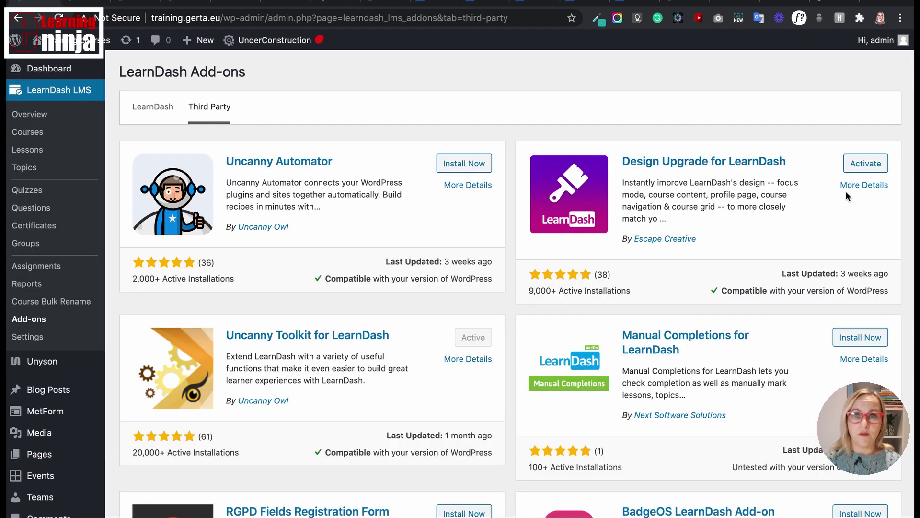
# View Design Upgrade for LearnDash's full details, then return to the third-party add-ons list
pyautogui.click(858, 186)
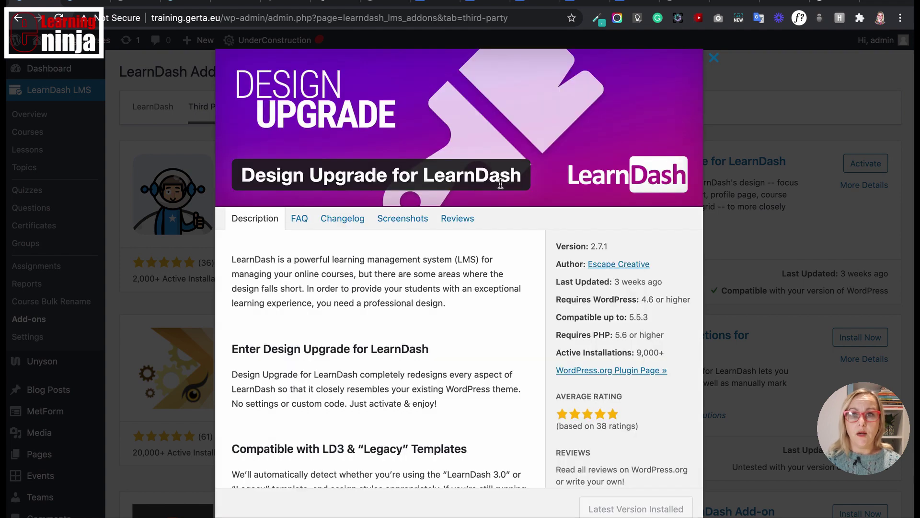
pyautogui.scroll(-8, 436, 379)
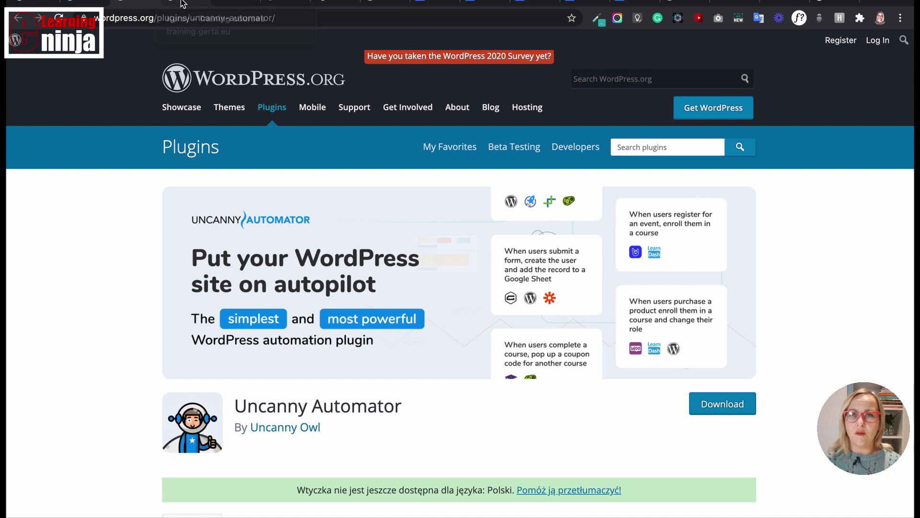
pyautogui.click(182, 3)
pyautogui.click(33, 1)
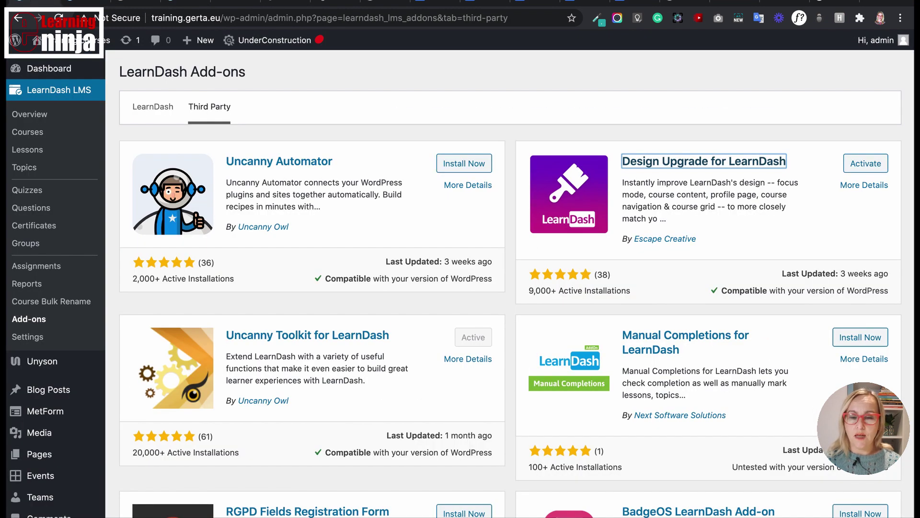
# Switch to the training site's course page and scroll through it
pyautogui.click(182, 2)
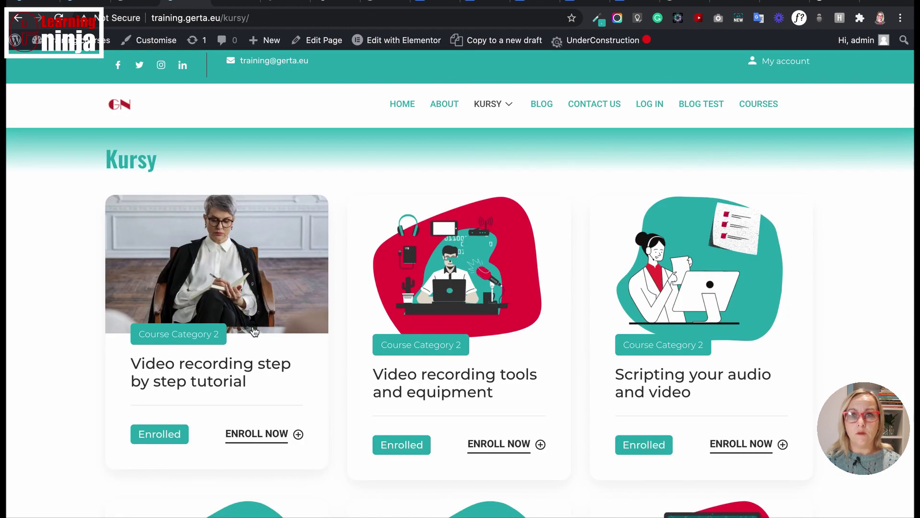
pyautogui.scroll(-3, 276, 310)
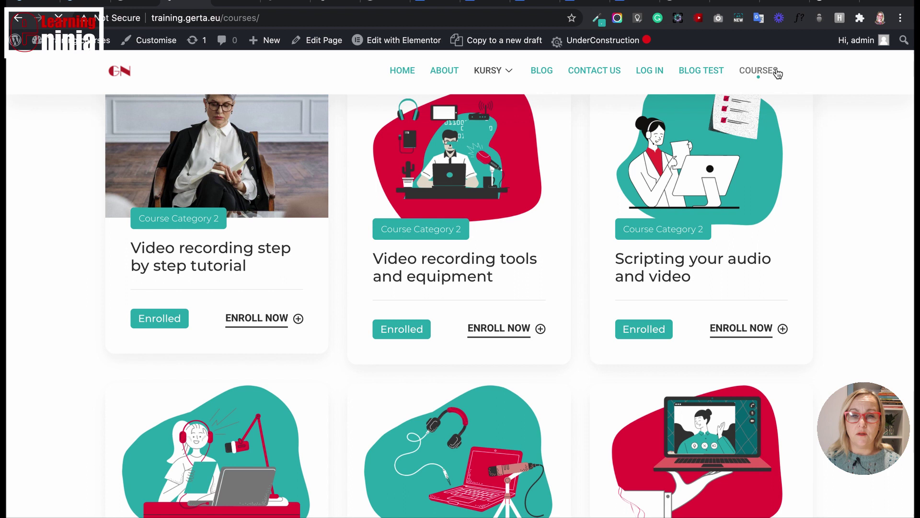
pyautogui.scroll(-5, 531, 264)
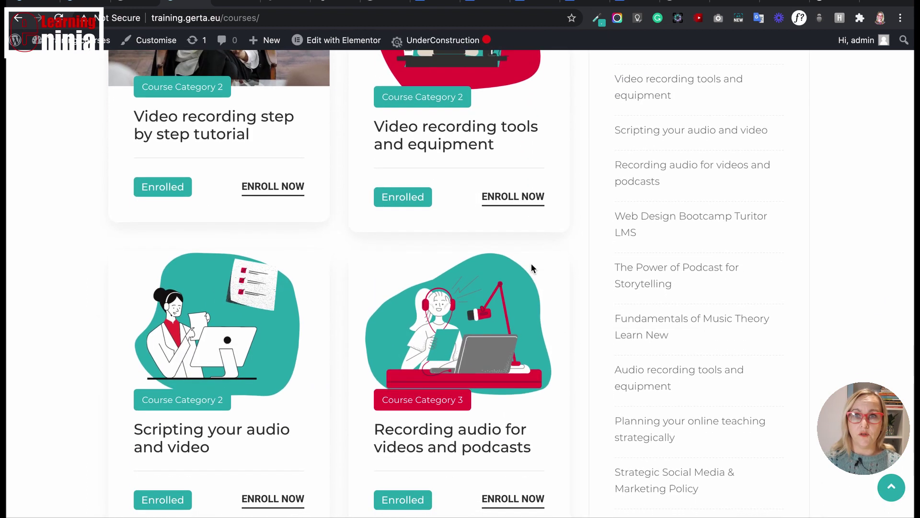
pyautogui.scroll(5, 531, 263)
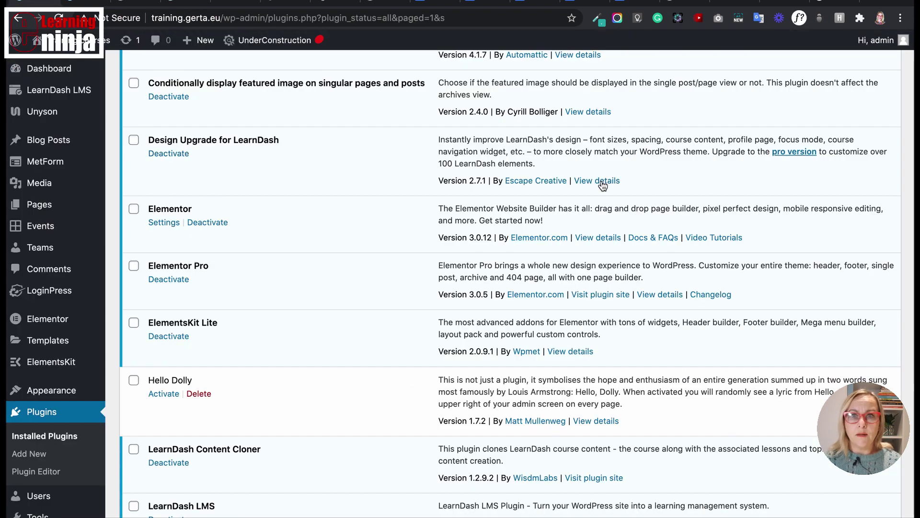
# Open the Design Upgrade Pro product page, scroll its styling features, and jump to pricing
pyautogui.click(794, 156)
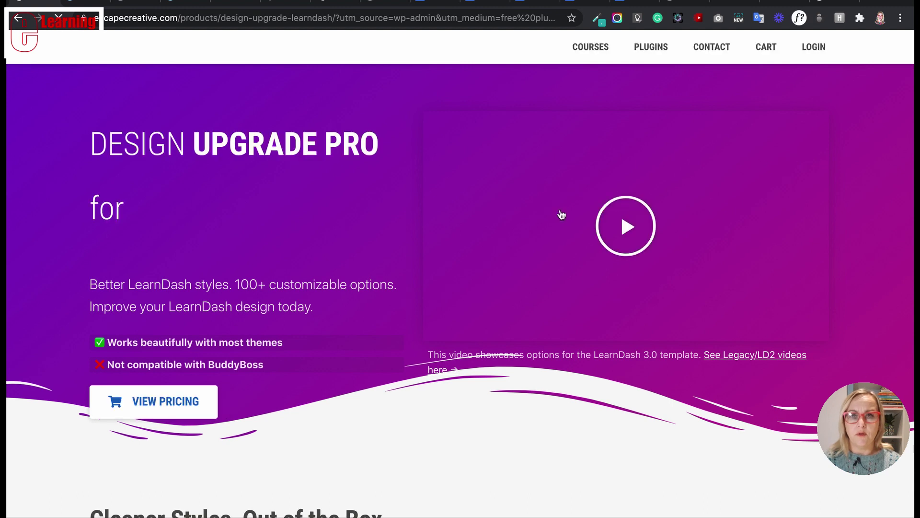
pyautogui.scroll(-15, 561, 215)
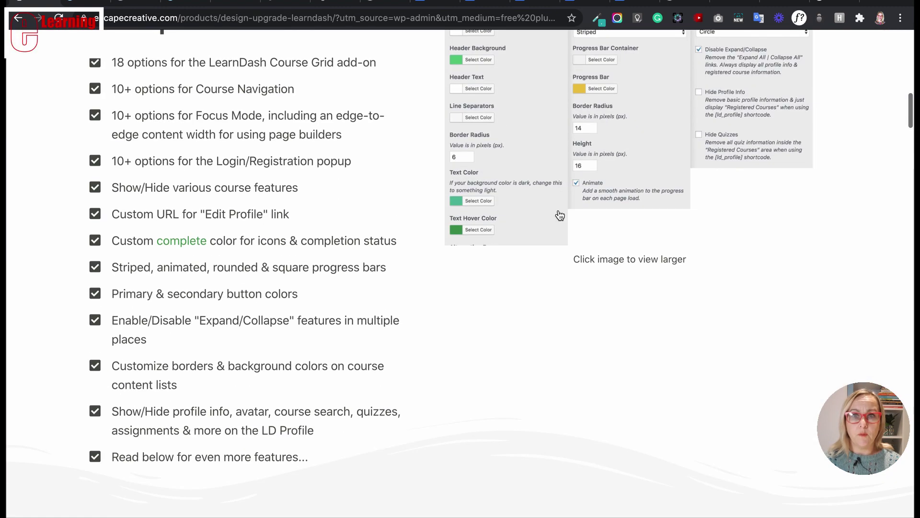
pyautogui.scroll(-4, 559, 215)
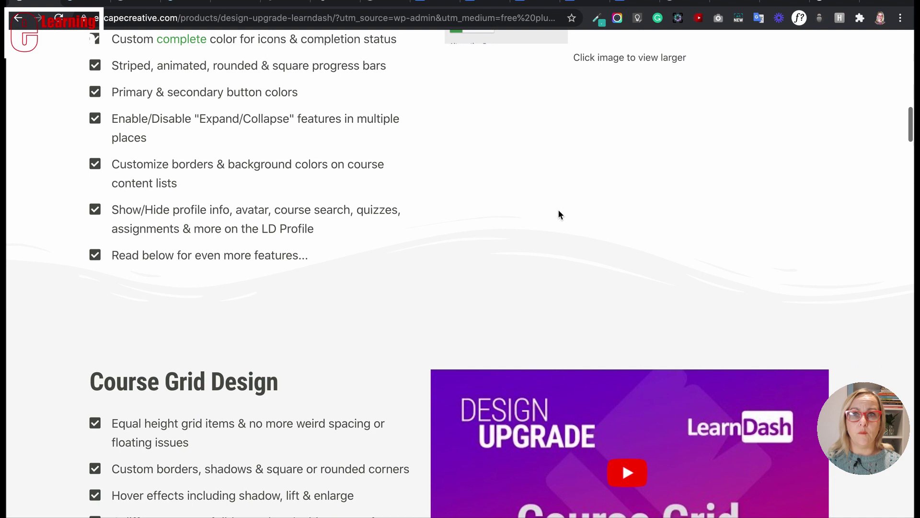
pyautogui.scroll(-3, 560, 214)
pyautogui.scroll(-4, 560, 214)
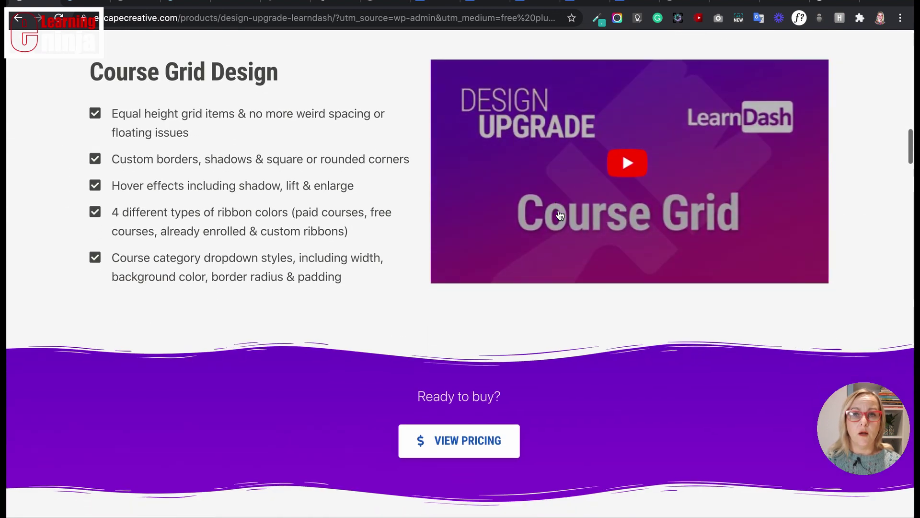
pyautogui.click(435, 437)
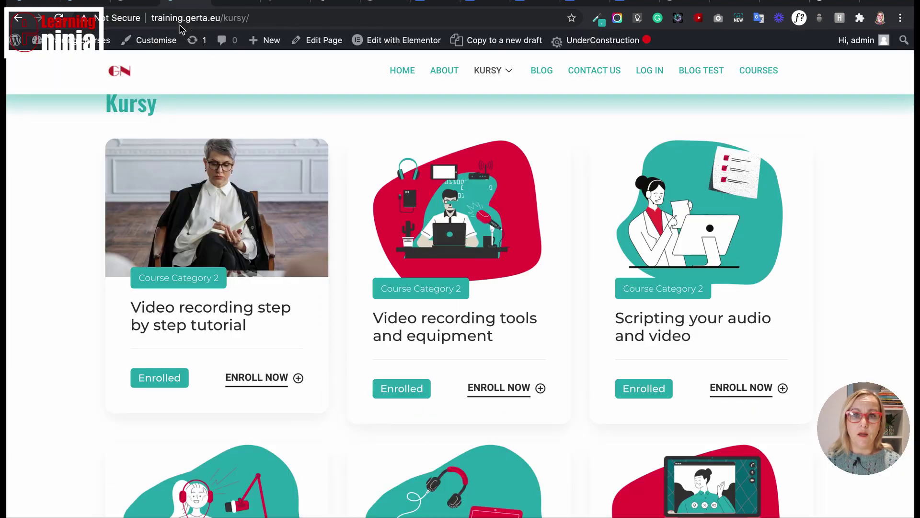
pyautogui.click(181, 19)
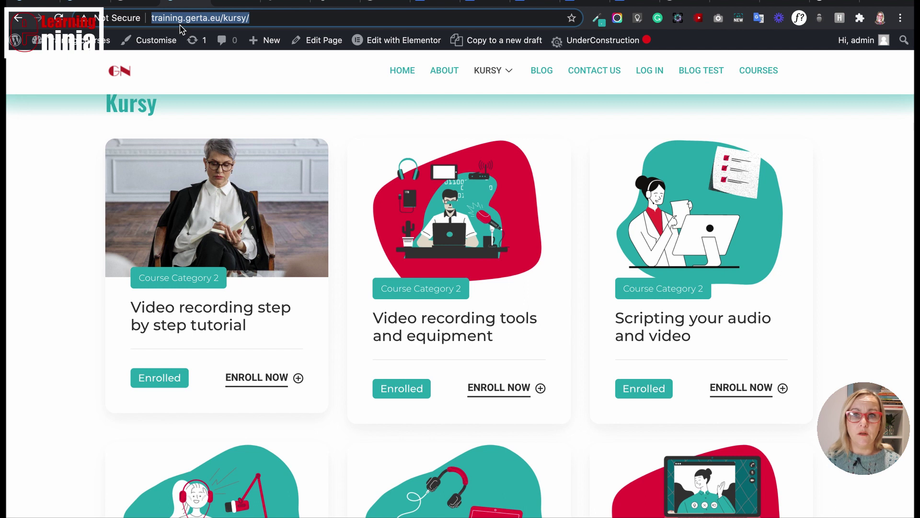
pyautogui.press('Return')
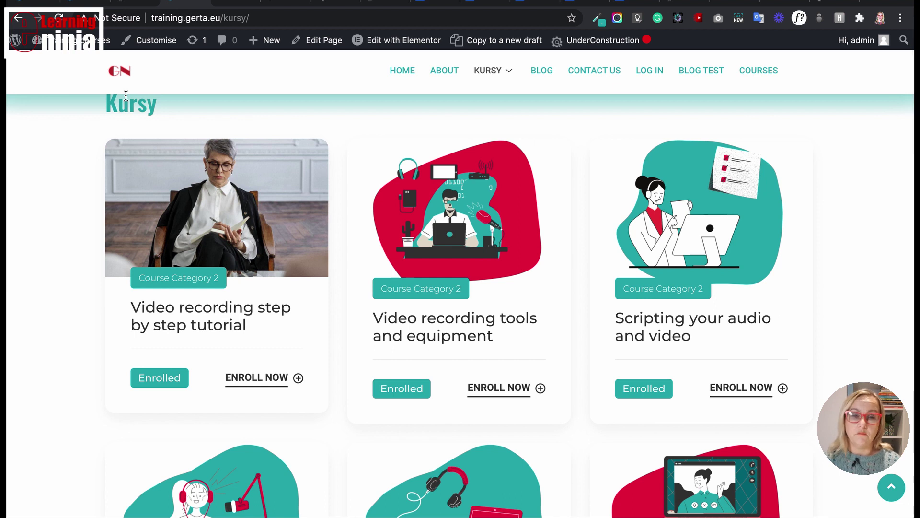
pyautogui.scroll(-4, 194, 285)
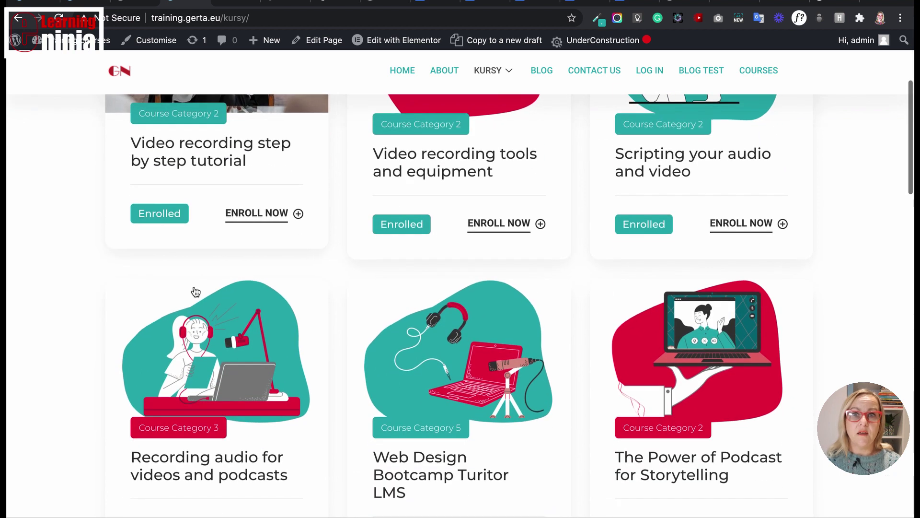
pyautogui.scroll(2, 194, 285)
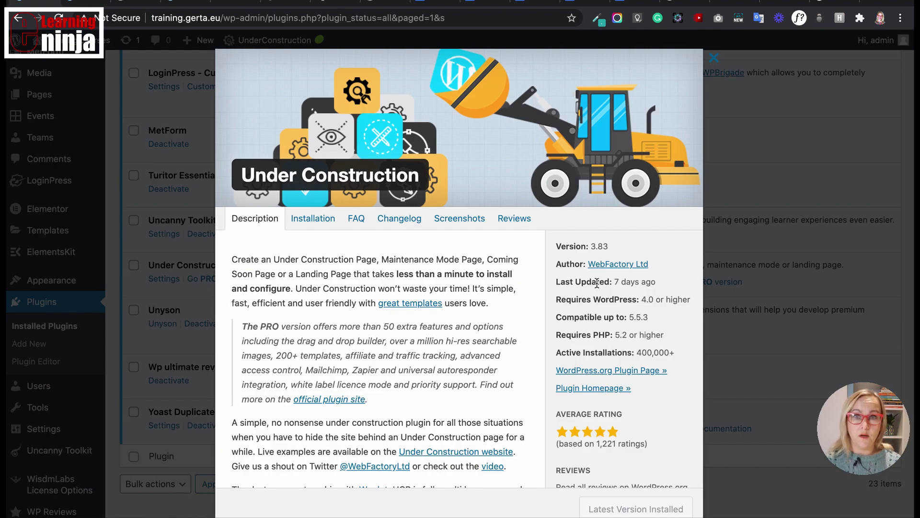
# Browse the Under Construction plugin's screenshots of its available coming-soon page themes
pyautogui.scroll(-1, 596, 282)
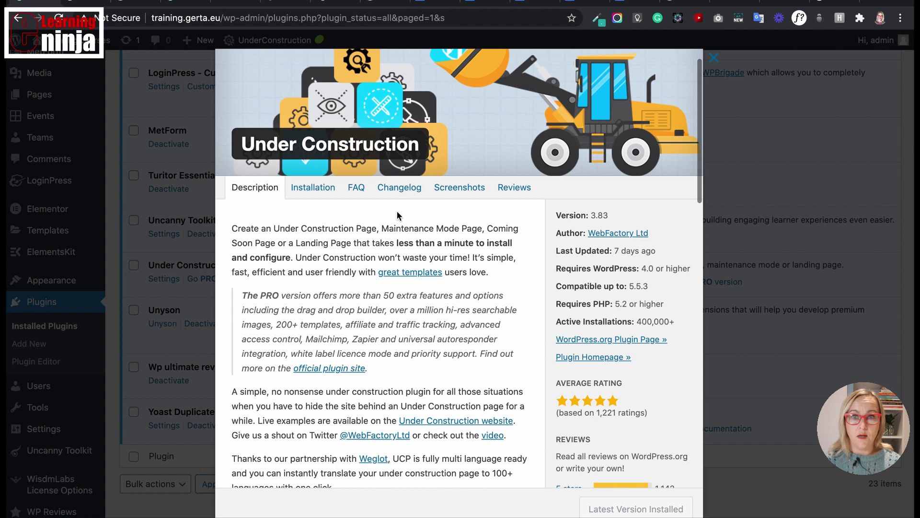
pyautogui.click(456, 187)
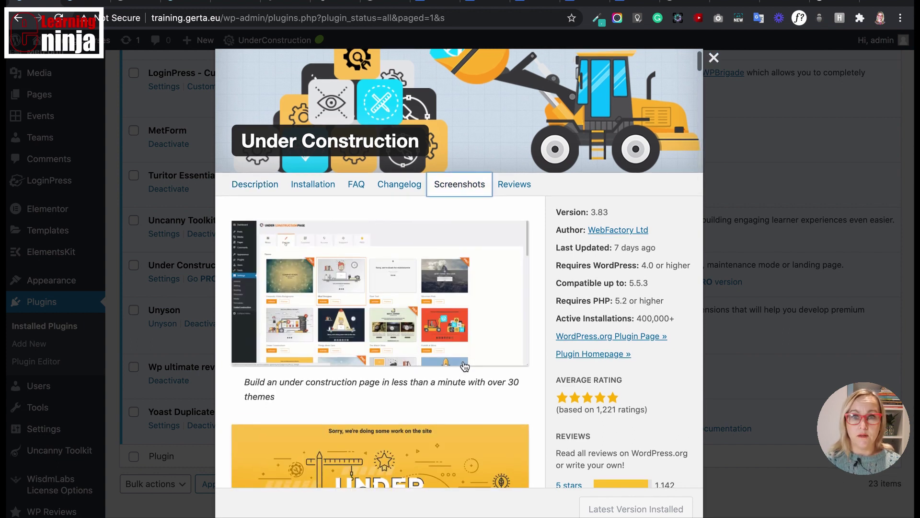
pyautogui.scroll(-4, 464, 367)
pyautogui.scroll(-1, 465, 367)
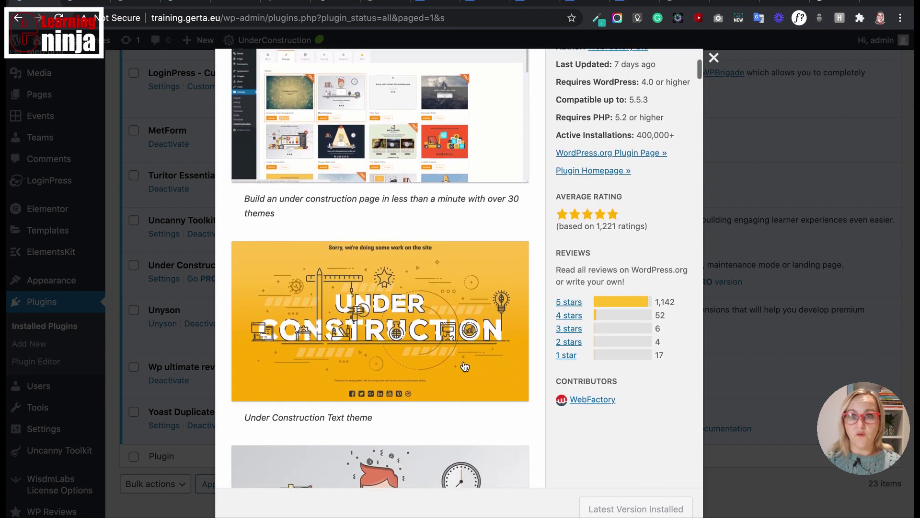
pyautogui.scroll(-9, 531, 418)
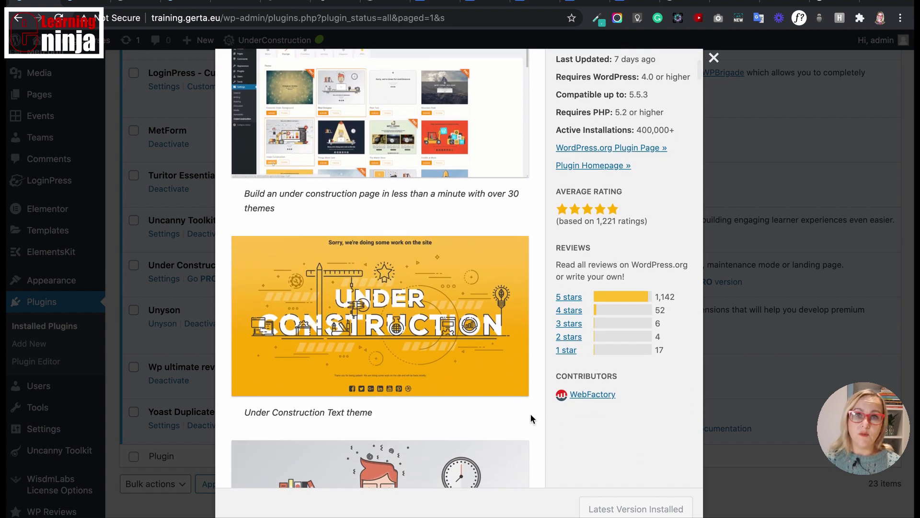
pyautogui.scroll(-2, 530, 413)
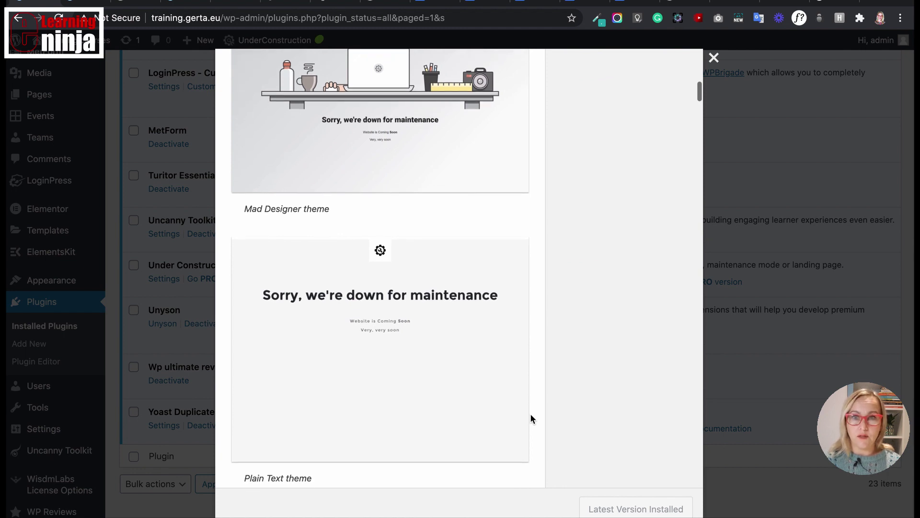
pyautogui.scroll(-12, 530, 414)
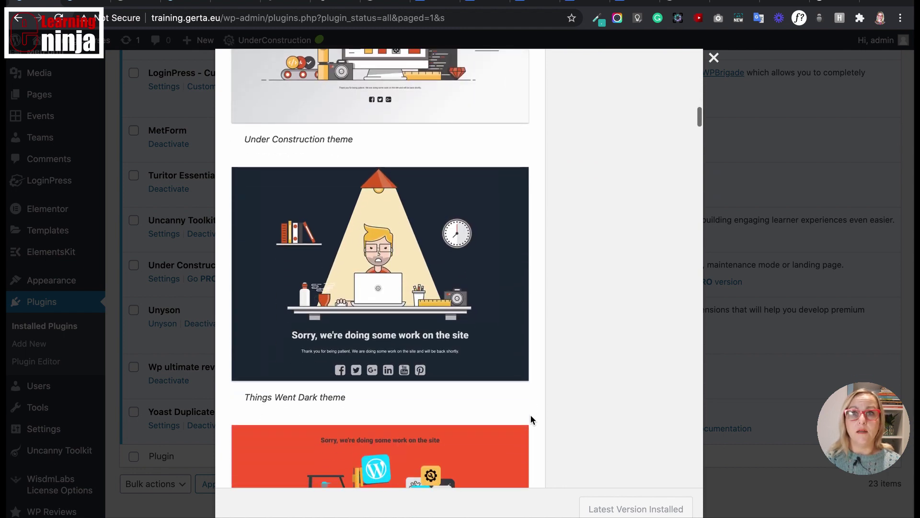
pyautogui.scroll(-2, 530, 414)
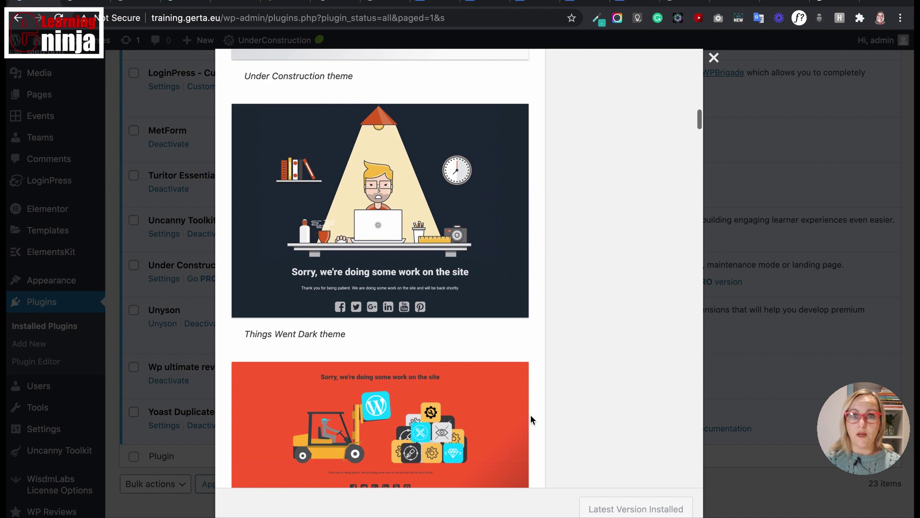
pyautogui.scroll(-15, 530, 414)
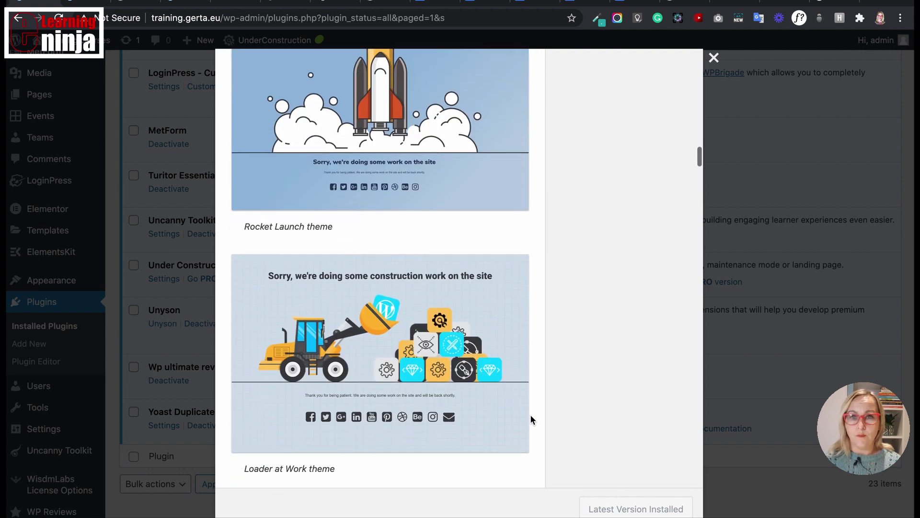
pyautogui.scroll(-3, 530, 414)
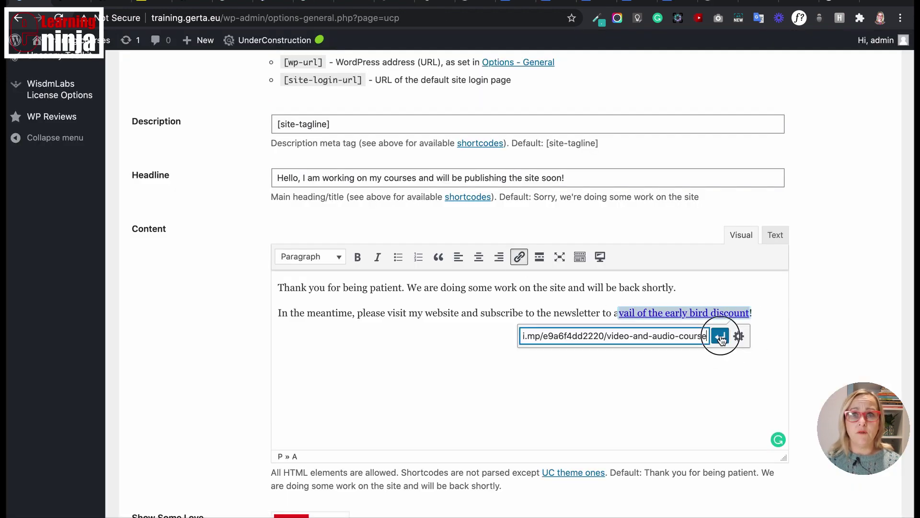
# Link the early bird discount phrase to the Mailchimp signup, then preview the coming-soon page without saving
pyautogui.scroll(-3, 662, 333)
pyautogui.press('Return')
pyautogui.click(629, 239)
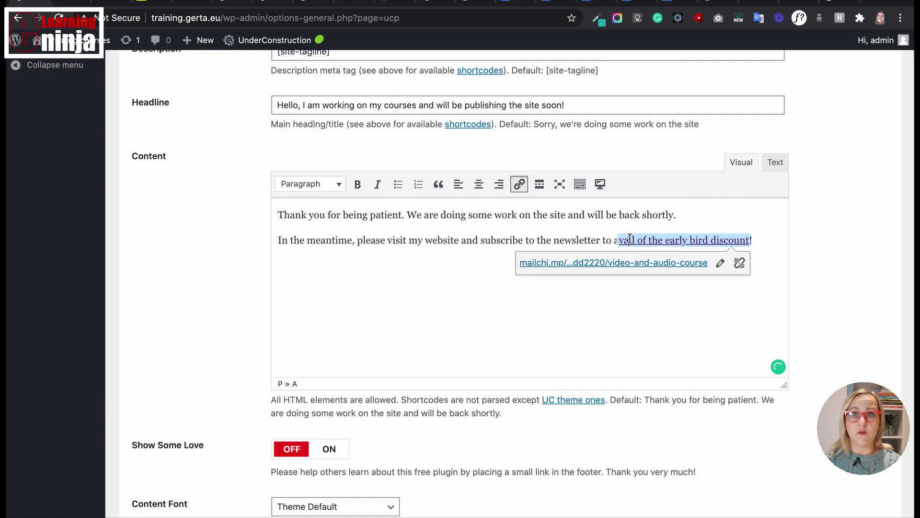
pyautogui.click(240, 482)
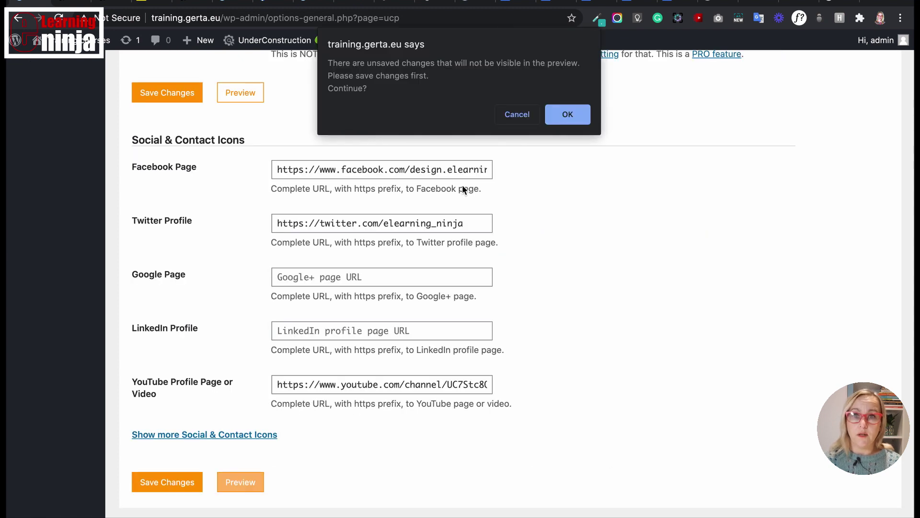
pyautogui.press('Return')
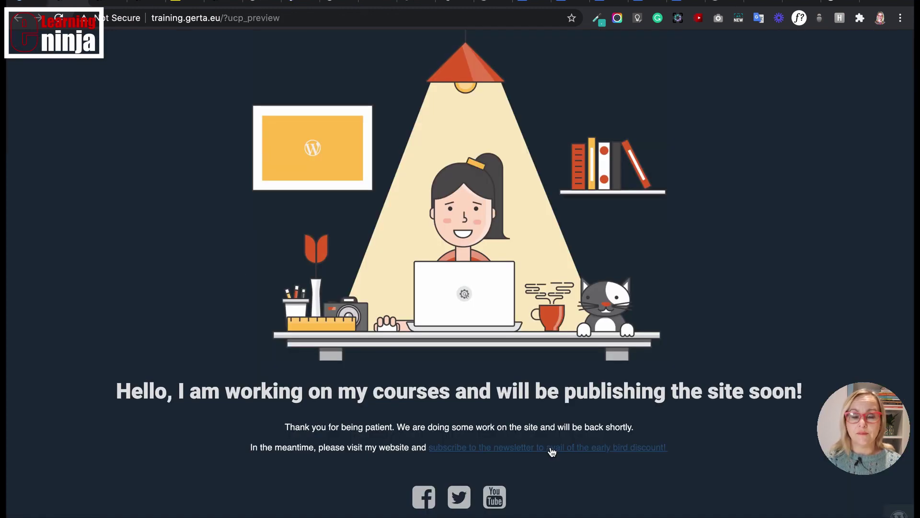